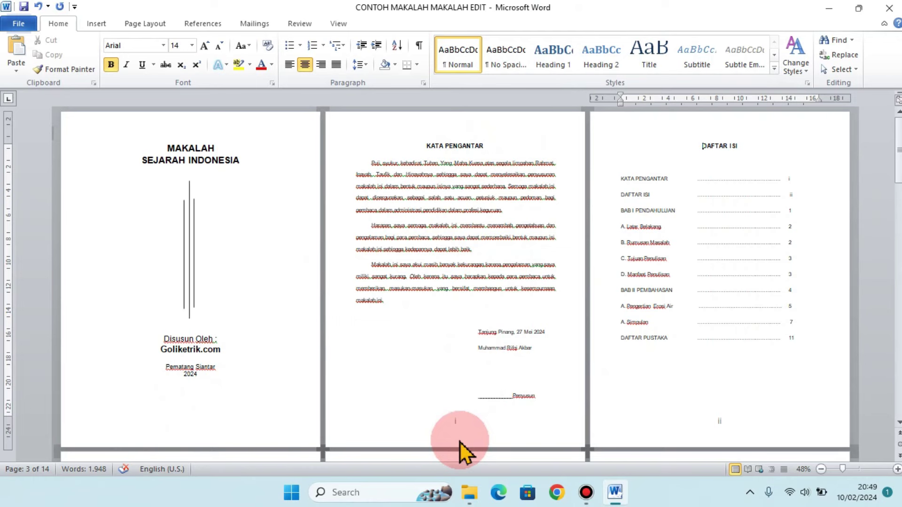
Check the footer for existing page numbers and scroll down through the pages
double_click(462, 423)
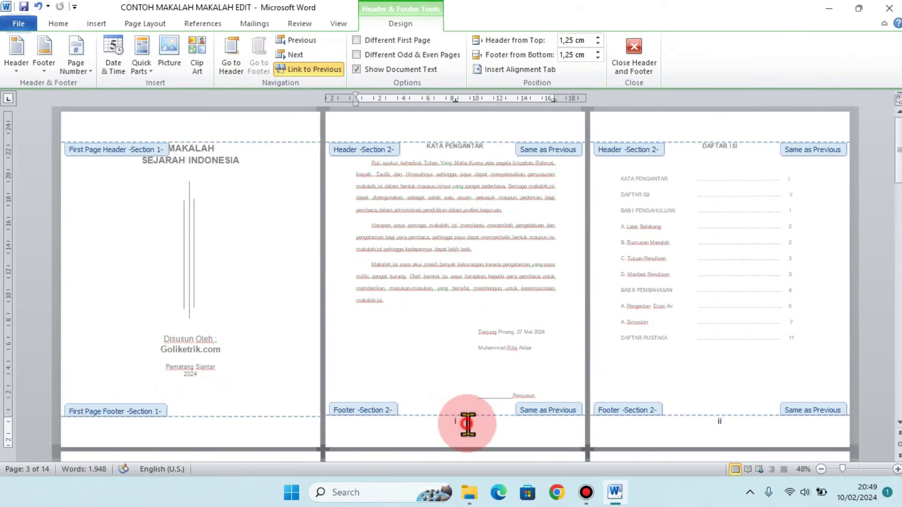
double_click(492, 360)
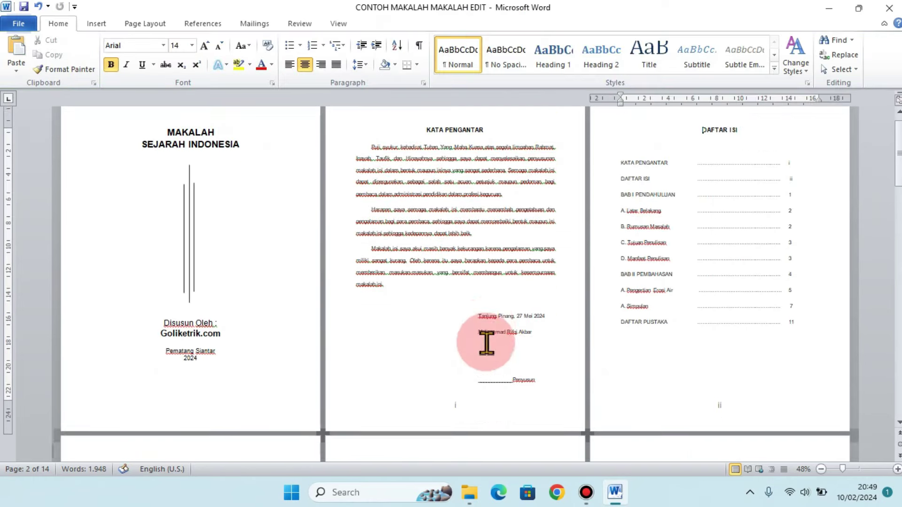
scroll(488, 339, down, 4)
scroll(405, 383, down, 1)
scroll(237, 369, down, 1)
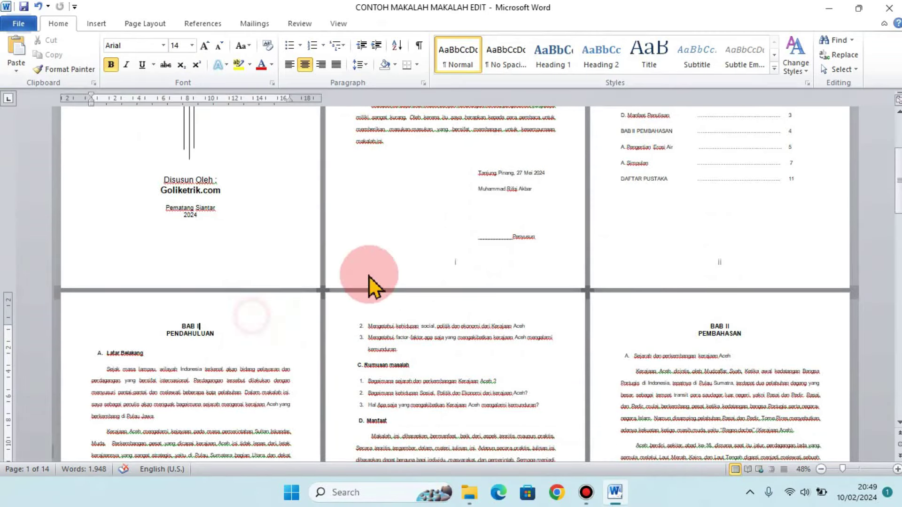
scroll(369, 282, down, 5)
scroll(292, 347, down, 5)
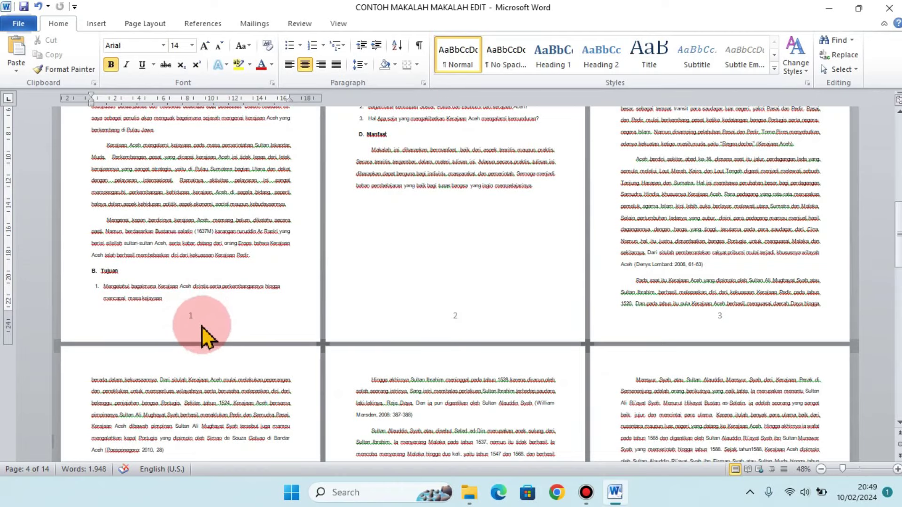
Return to the top and browse to the Documents folder holding CONTOH MAKALAH MAKALAH
scroll(202, 327, up, 2)
scroll(211, 329, up, 5)
scroll(213, 329, up, 3)
scroll(214, 331, up, 4)
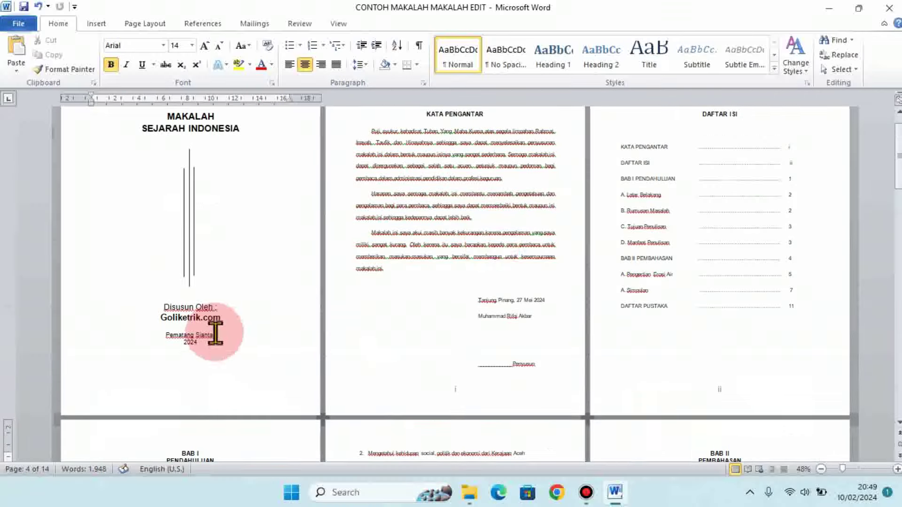
scroll(494, 240, up, 1)
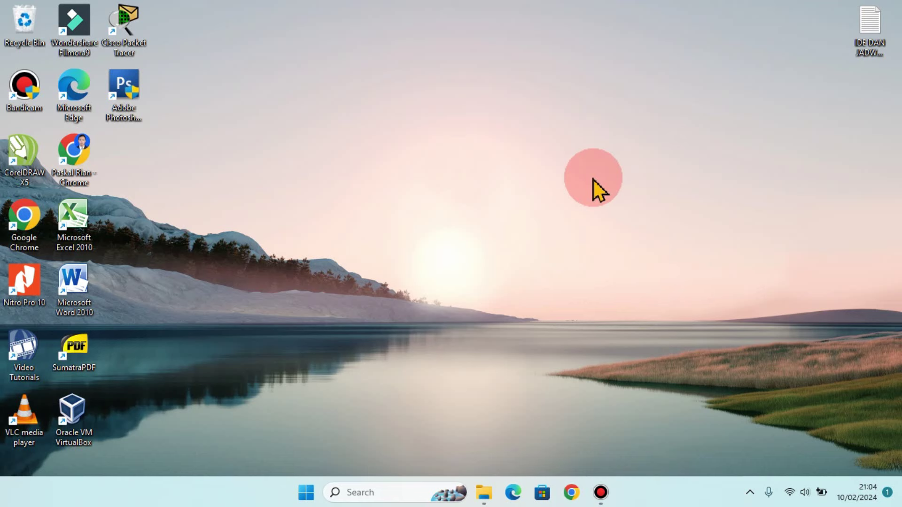
click(494, 502)
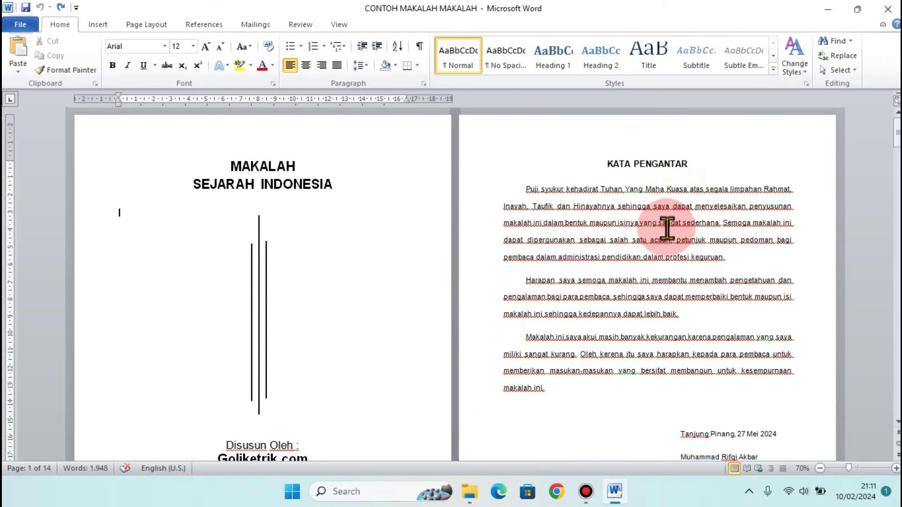
scroll(667, 228, down, 1)
scroll(667, 228, down, 2)
scroll(666, 227, down, 2)
scroll(663, 226, up, 5)
scroll(659, 228, up, 1)
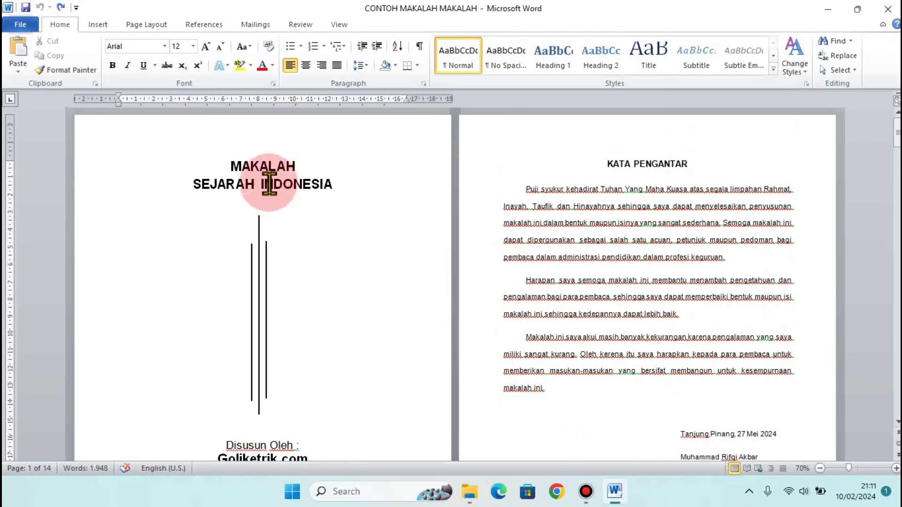
scroll(282, 198, down, 1)
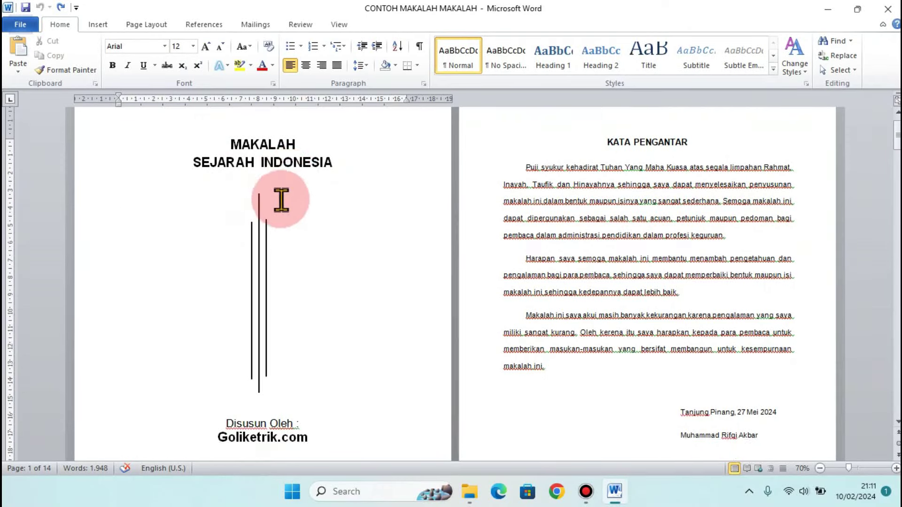
scroll(278, 268, down, 5)
scroll(234, 342, down, 3)
scroll(671, 248, up, 3)
scroll(674, 237, up, 3)
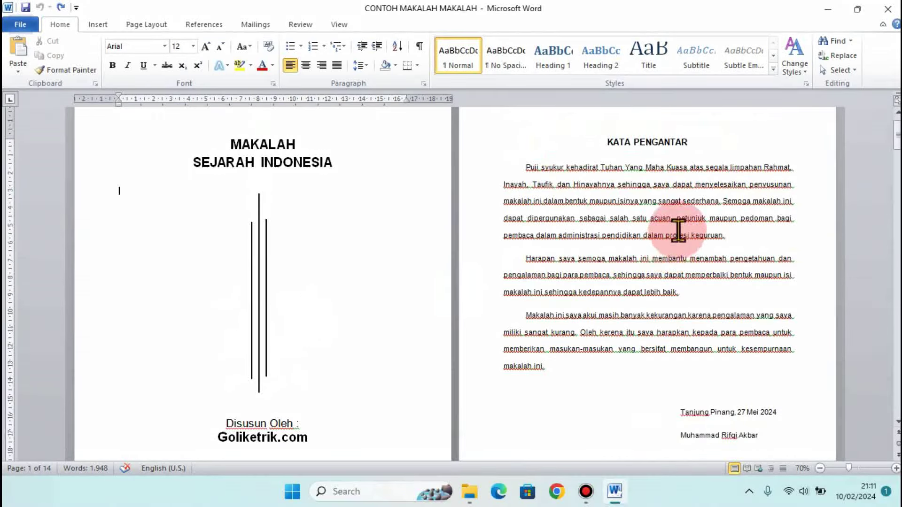
scroll(733, 254, down, 5)
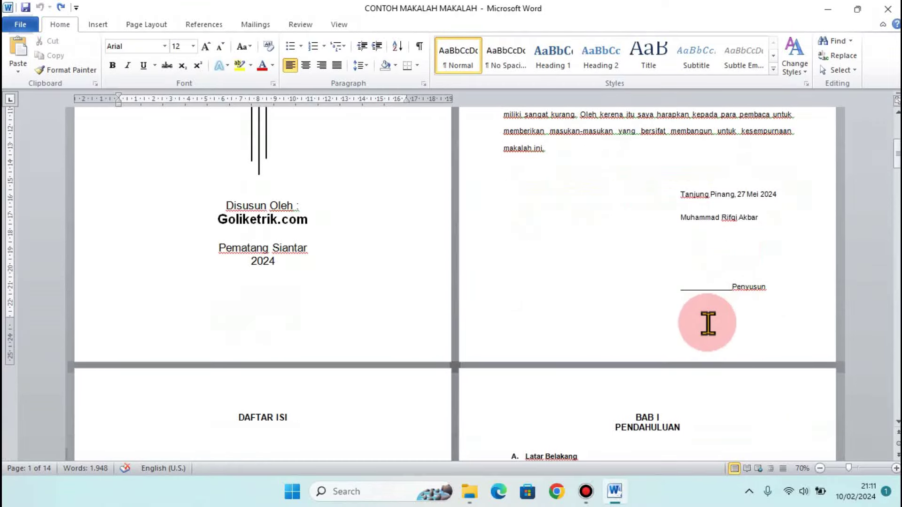
scroll(520, 308, down, 3)
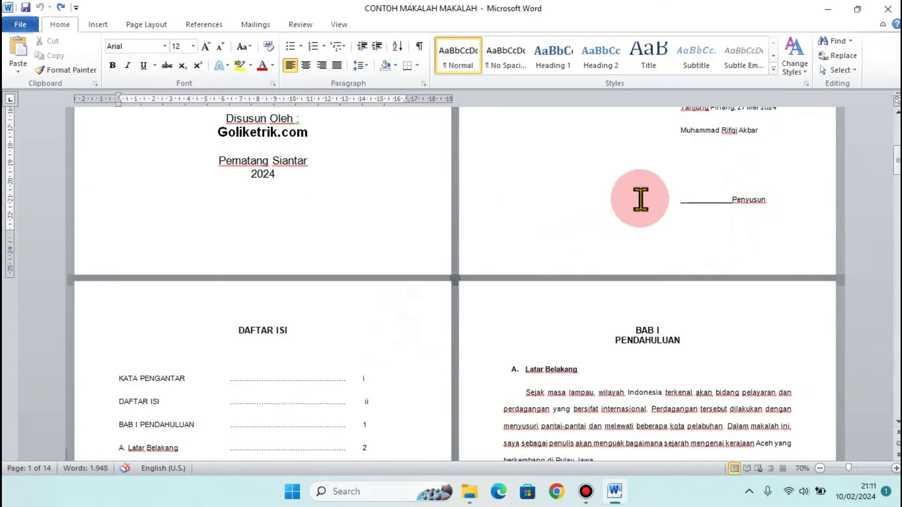
scroll(657, 253, down, 2)
scroll(677, 301, down, 1)
scroll(679, 306, down, 2)
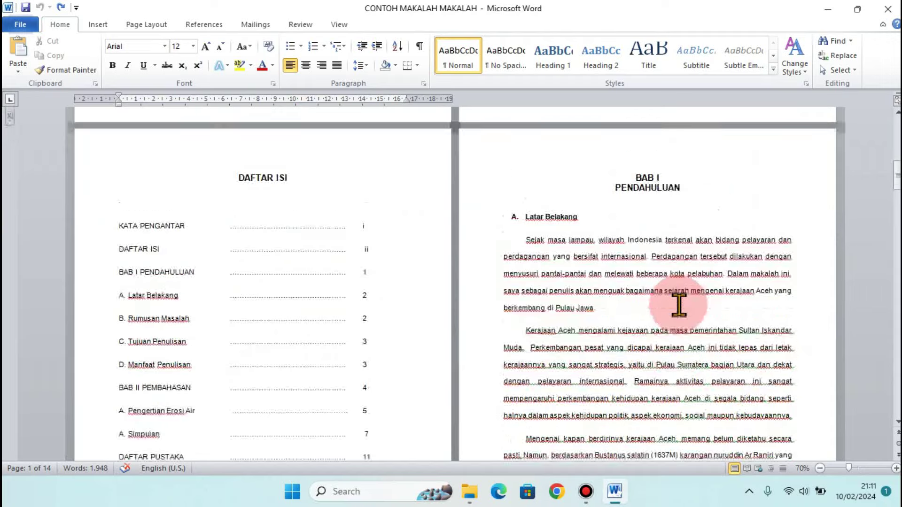
scroll(679, 305, up, 5)
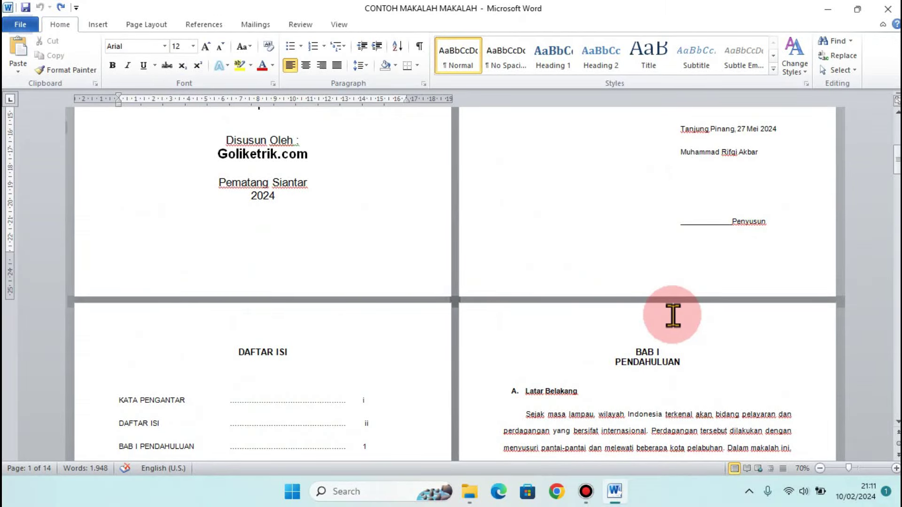
scroll(673, 338, up, 3)
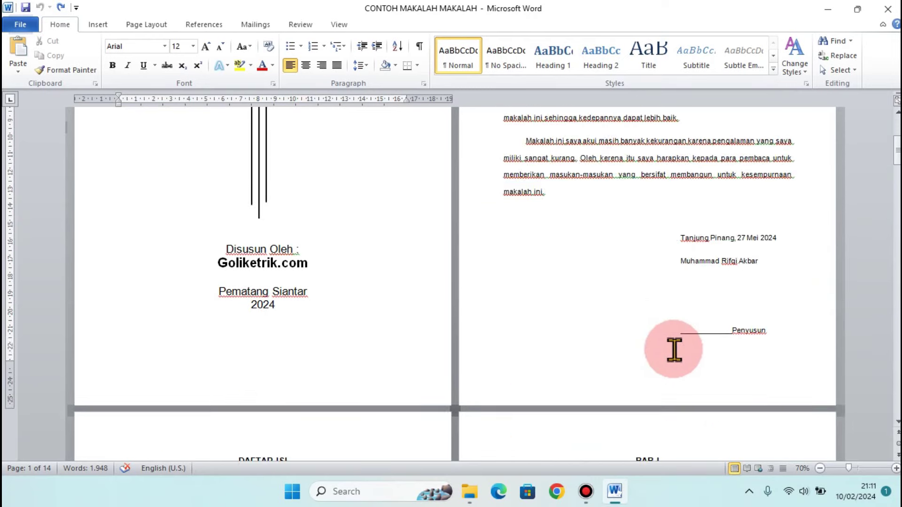
scroll(673, 348, up, 5)
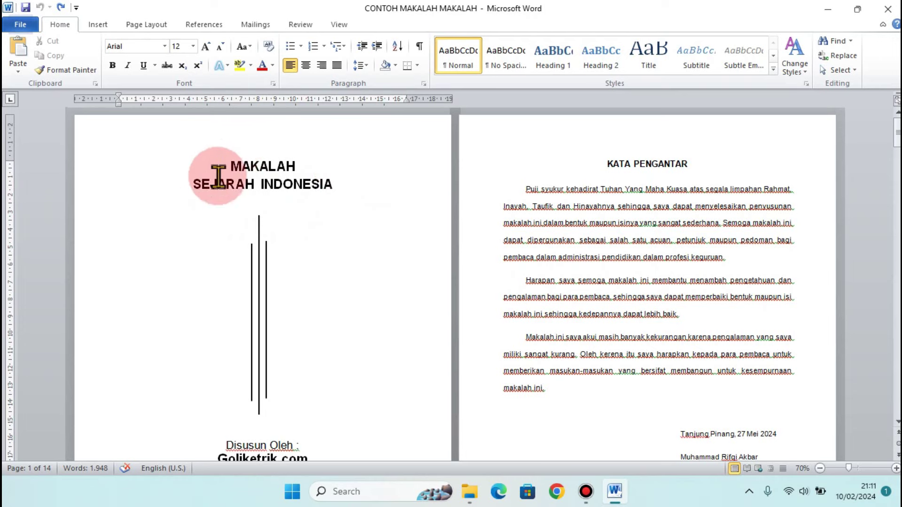
click(230, 164)
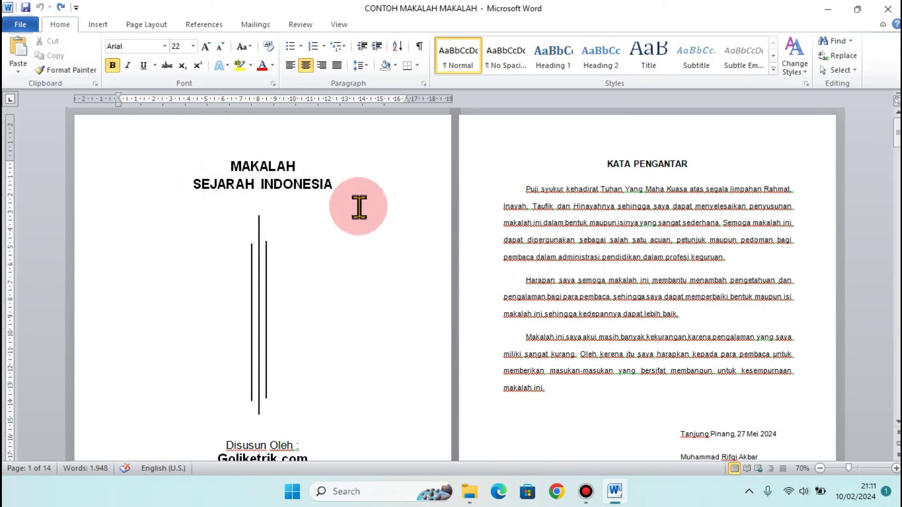
Add Plain Number 2 page numbers, centred at the bottom of every page
click(100, 26)
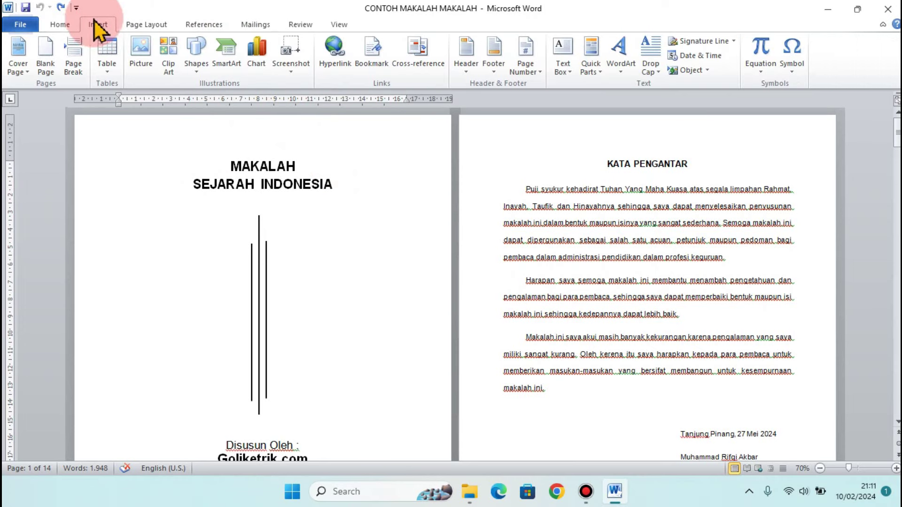
click(528, 70)
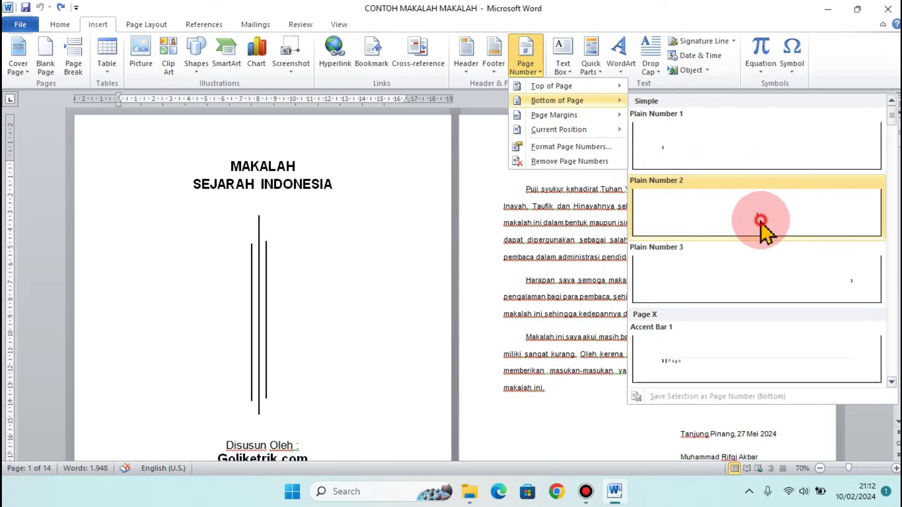
click(760, 221)
Select the page number 1 in the cover footer and bring up the Page Number options
scroll(725, 218, down, 2)
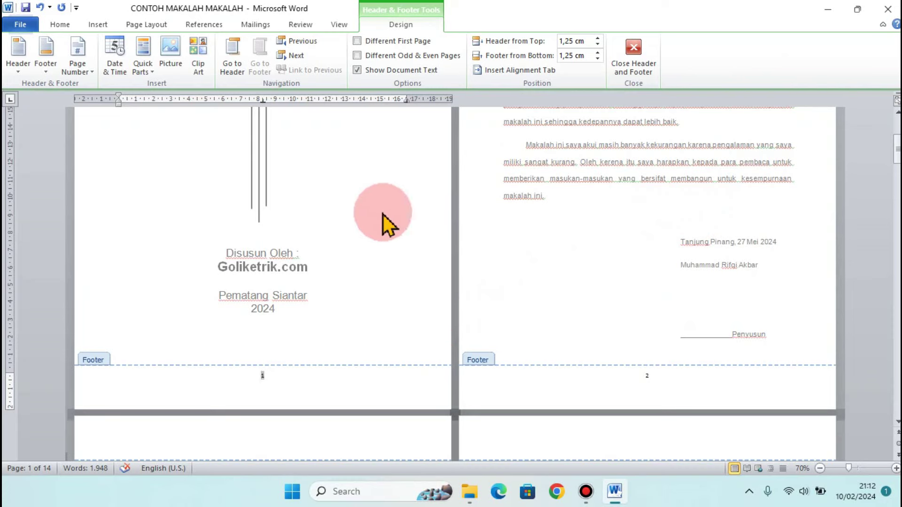
scroll(376, 273, up, 3)
scroll(594, 328, up, 3)
scroll(633, 232, down, 1)
scroll(626, 246, down, 3)
scroll(611, 282, down, 3)
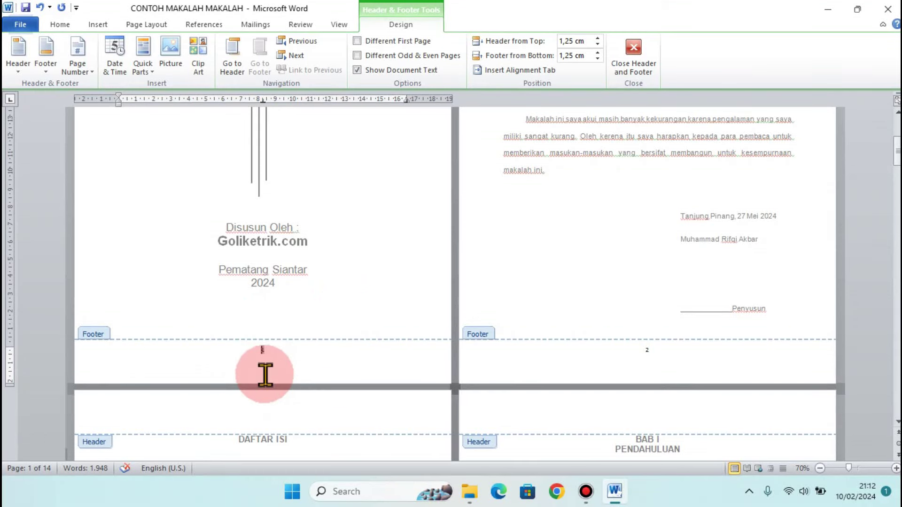
drag(265, 375, 284, 353)
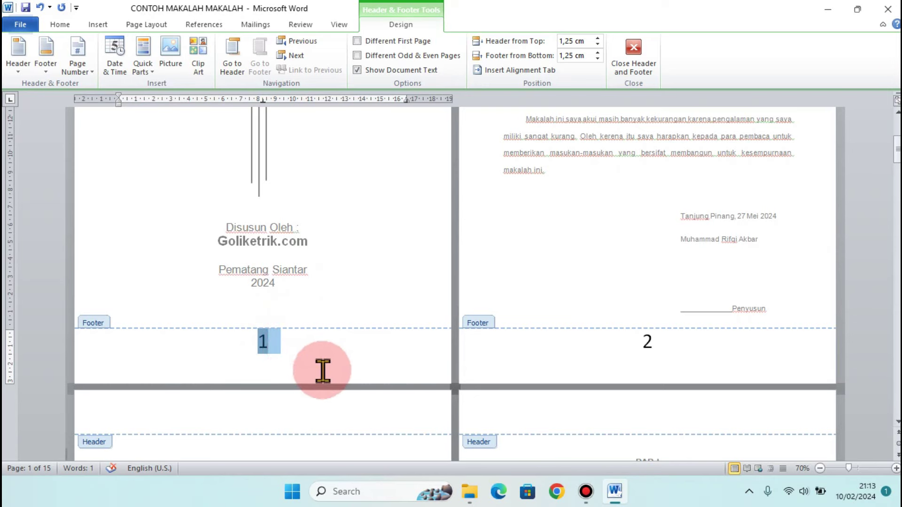
click(86, 67)
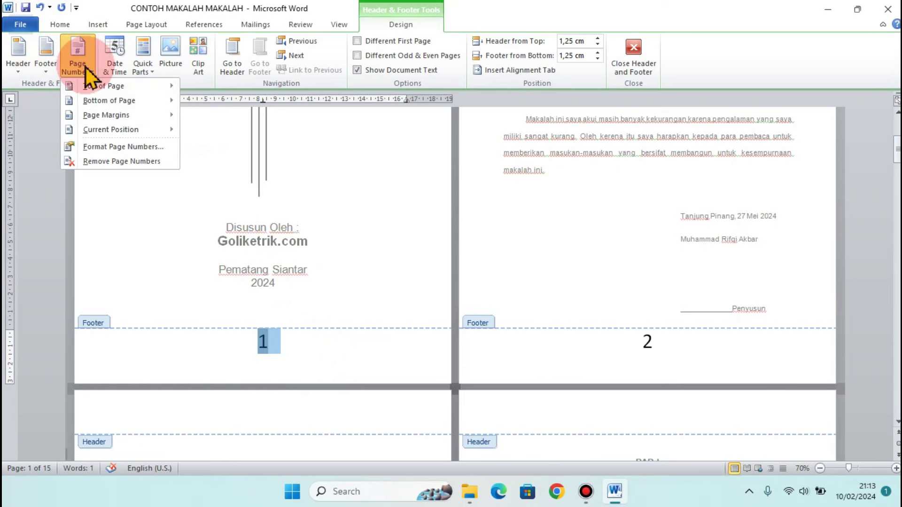
Set the page number format to lowercase roman numerals 'i, ii, iii, ...'
click(118, 146)
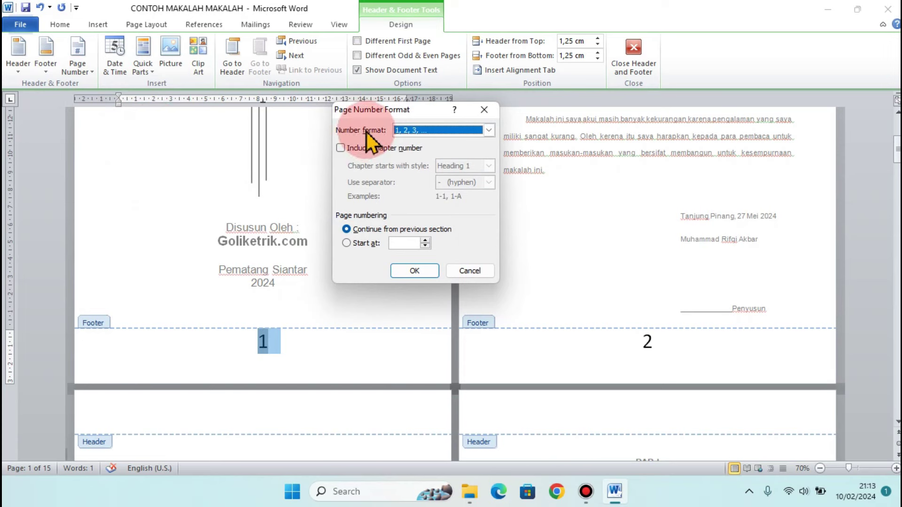
click(444, 130)
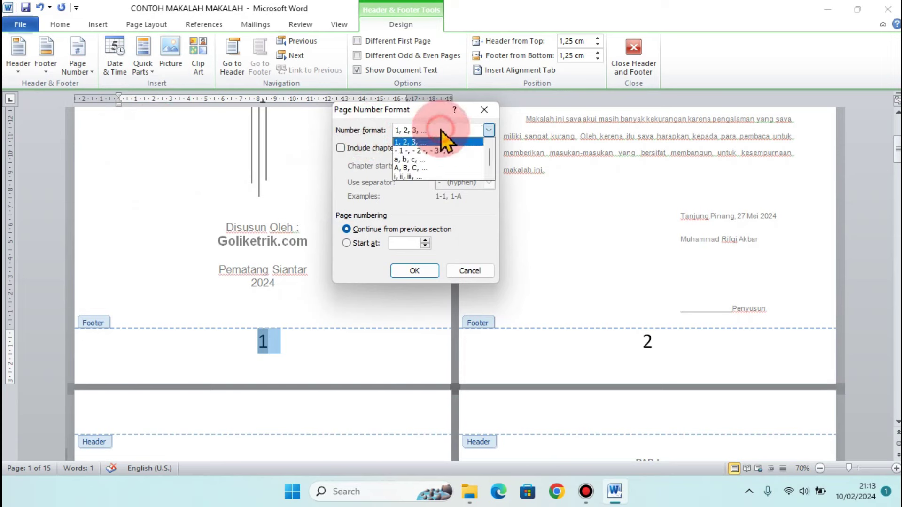
click(411, 176)
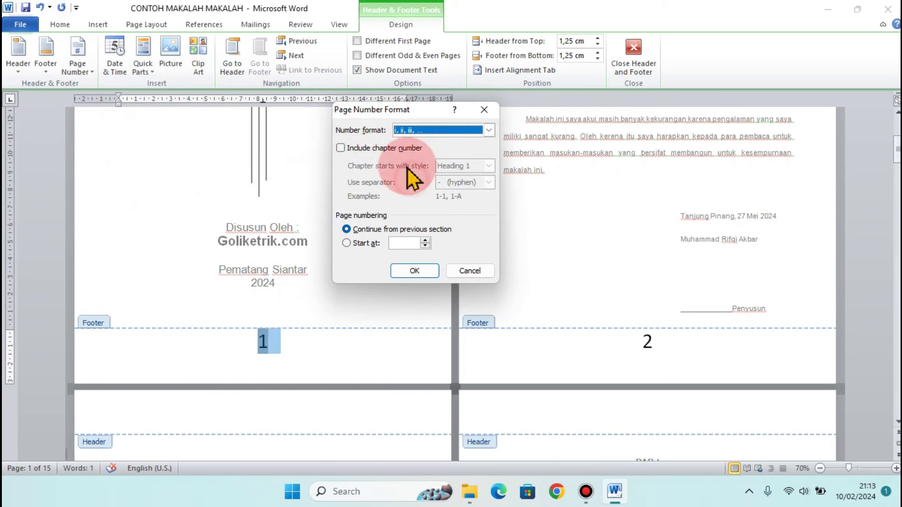
click(418, 131)
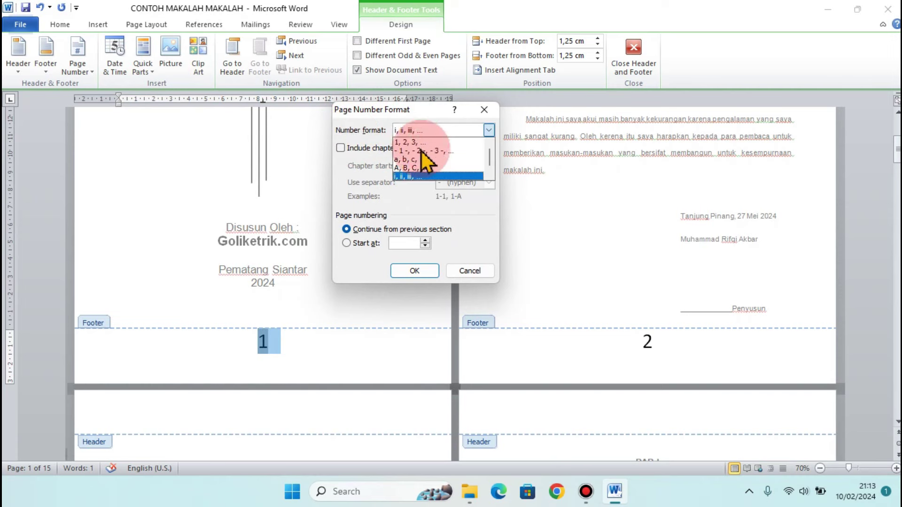
click(410, 177)
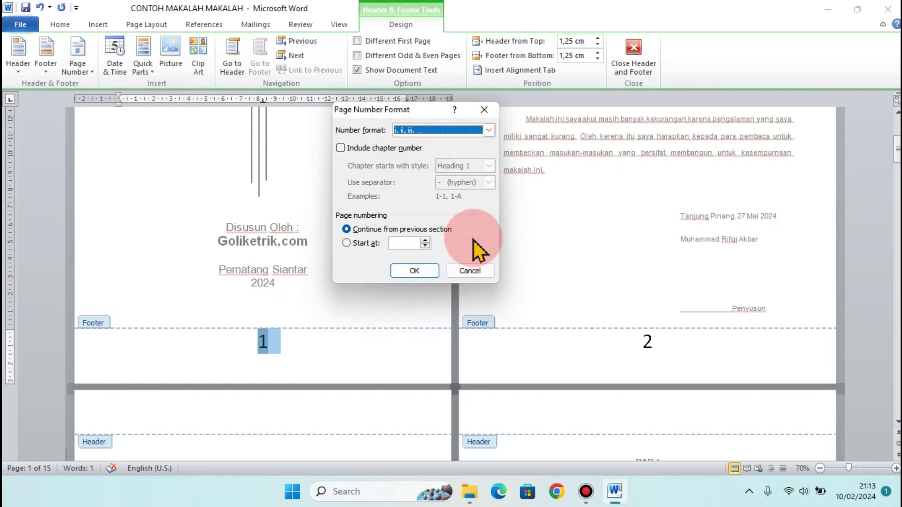
click(415, 271)
scroll(419, 268, down, 3)
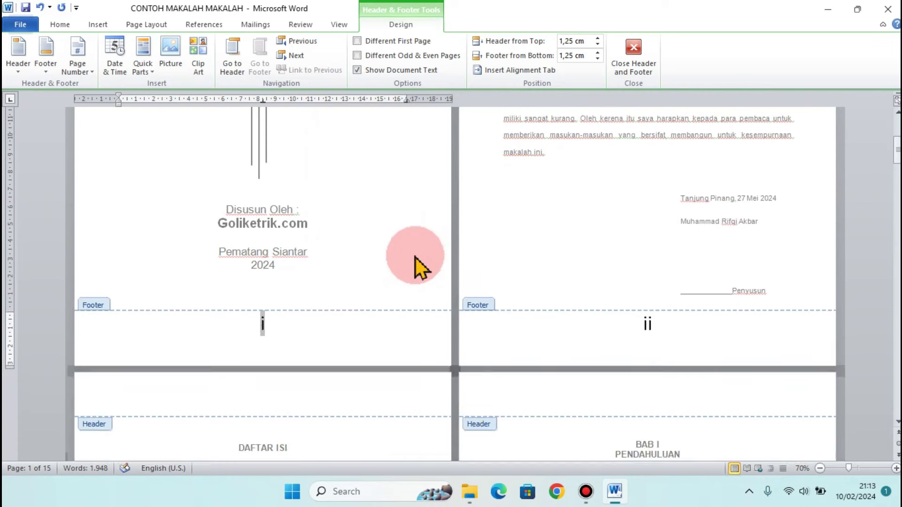
Review the footers and close header and footer editing
click(352, 341)
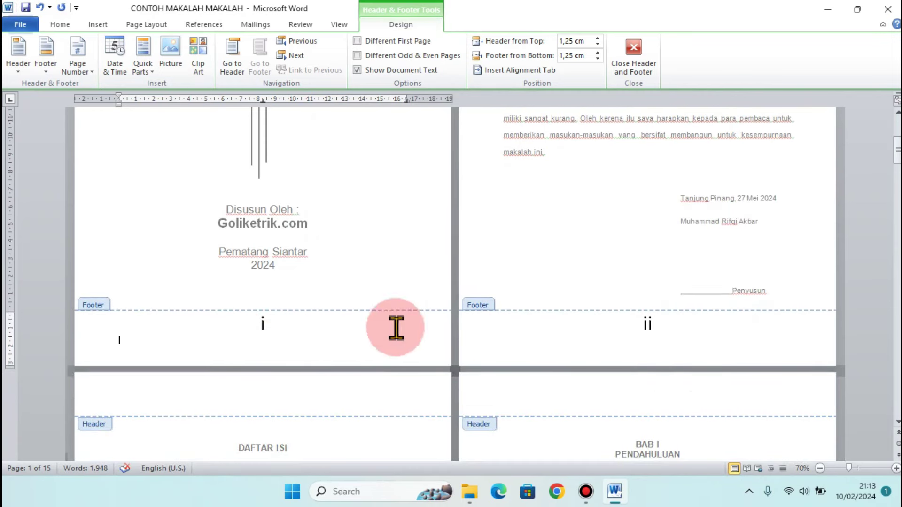
scroll(404, 366, up, 1)
scroll(357, 282, up, 7)
scroll(300, 244, down, 4)
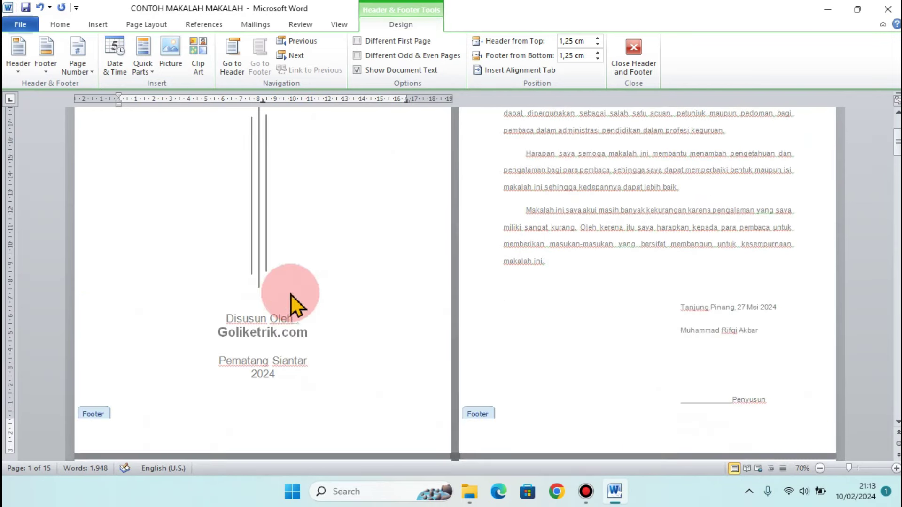
scroll(292, 302, down, 1)
scroll(289, 400, down, 2)
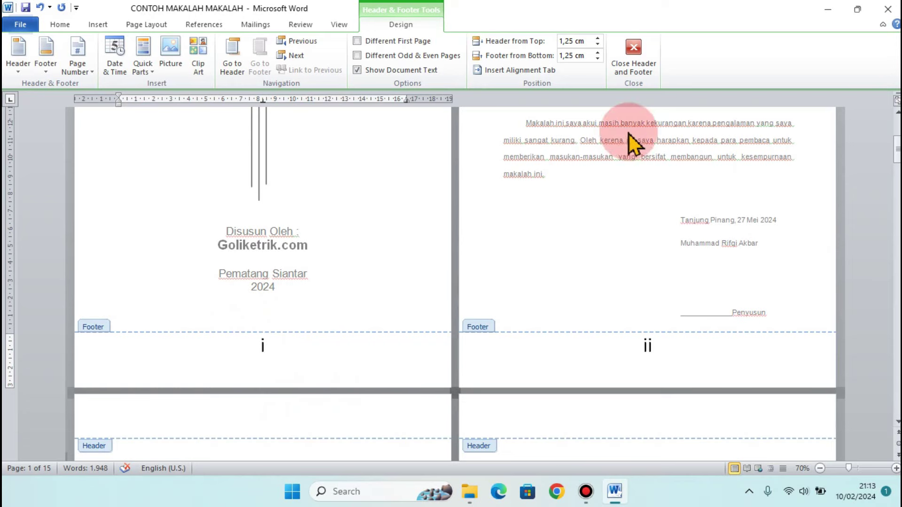
click(643, 46)
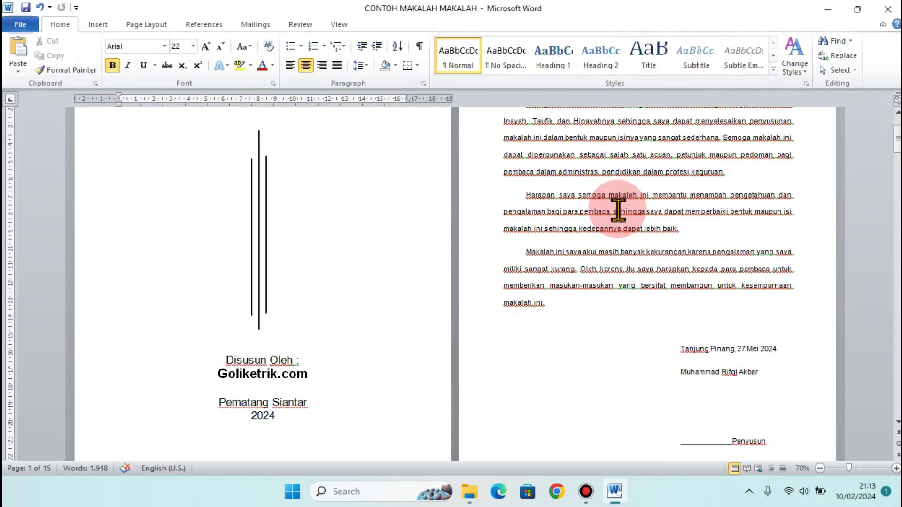
Place the cursor at the start of the KATA PENGANTAR heading and show Page Layout commands
scroll(617, 210, up, 1)
scroll(628, 187, up, 2)
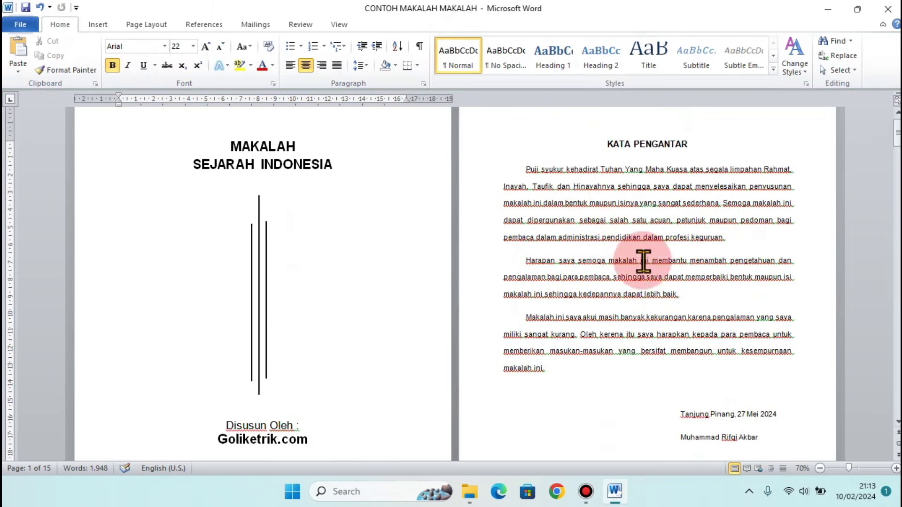
click(606, 143)
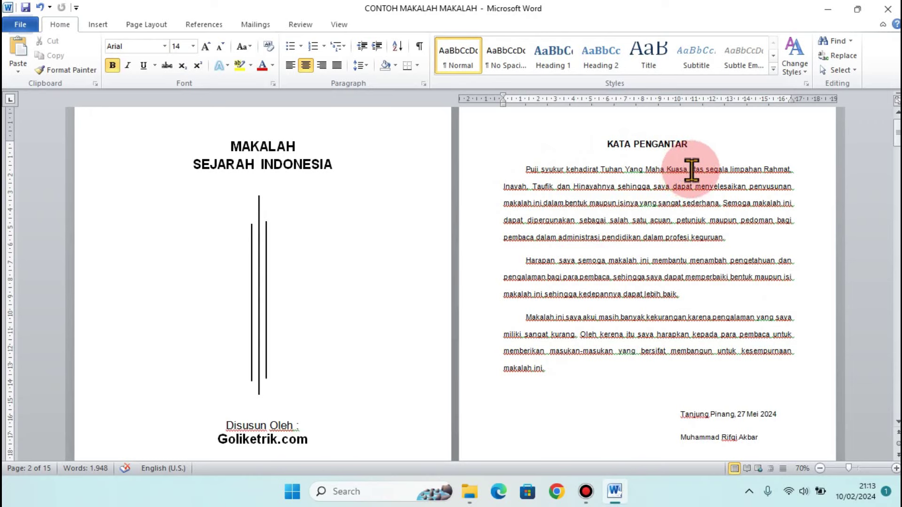
click(165, 25)
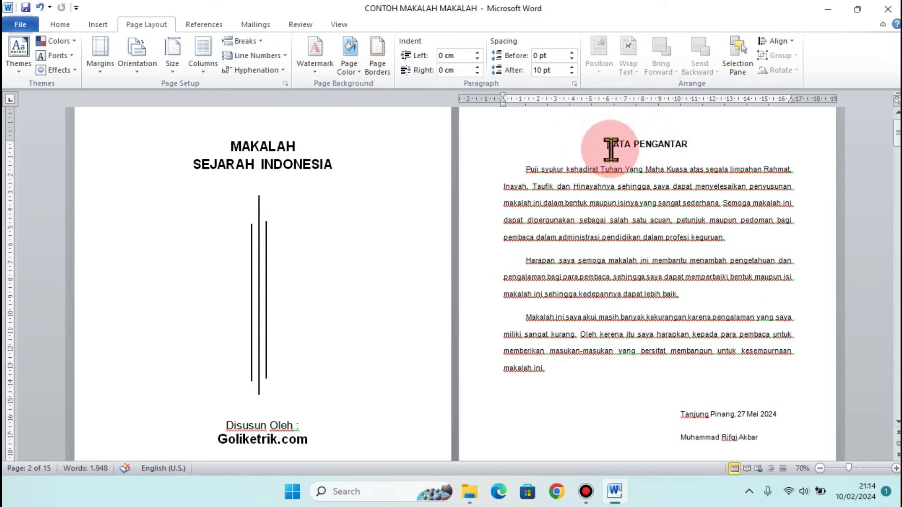
Insert a Next Page section break so KATA PENGANTAR begins a new section
click(261, 44)
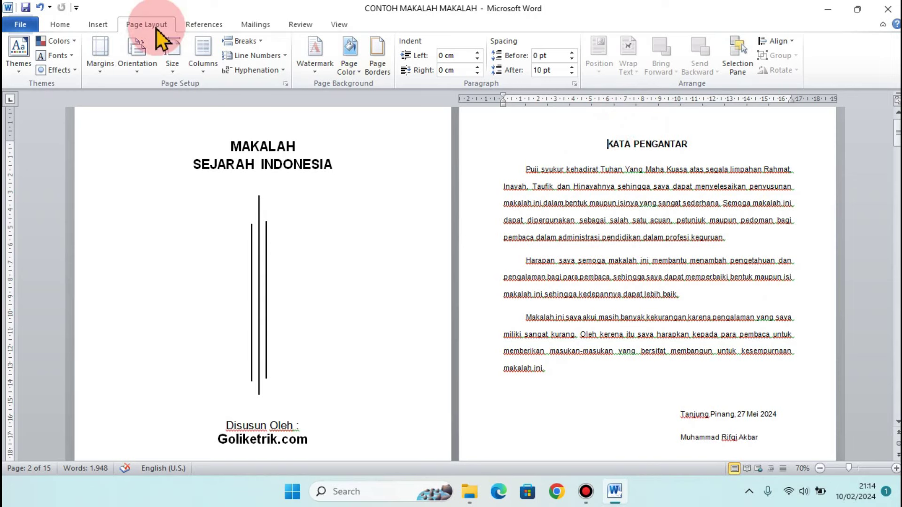
click(247, 41)
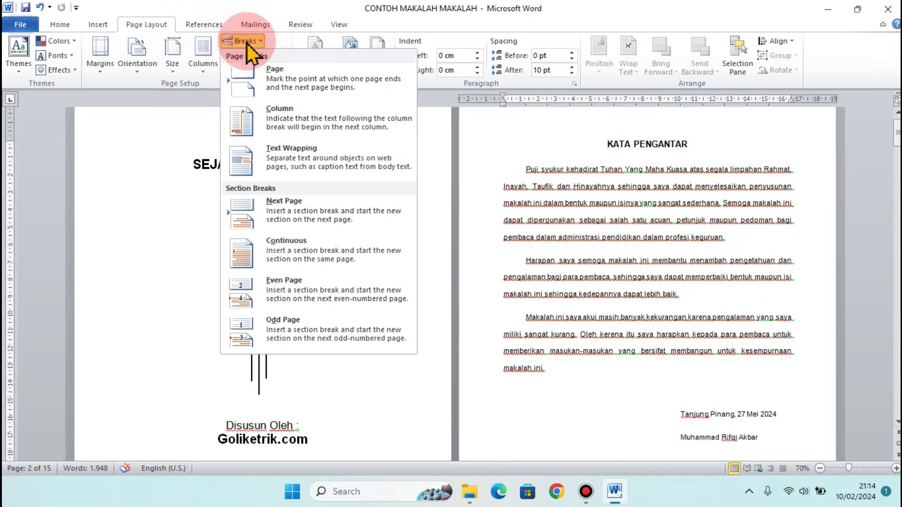
click(330, 215)
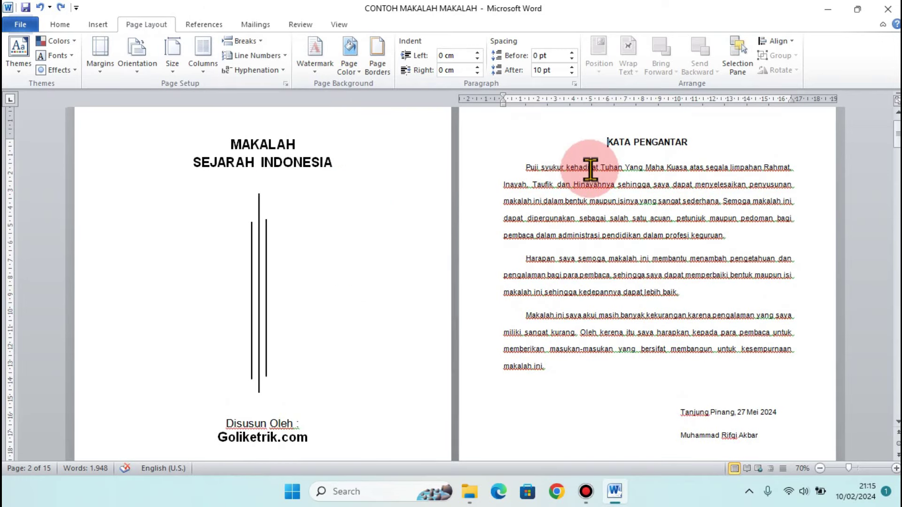
click(499, 120)
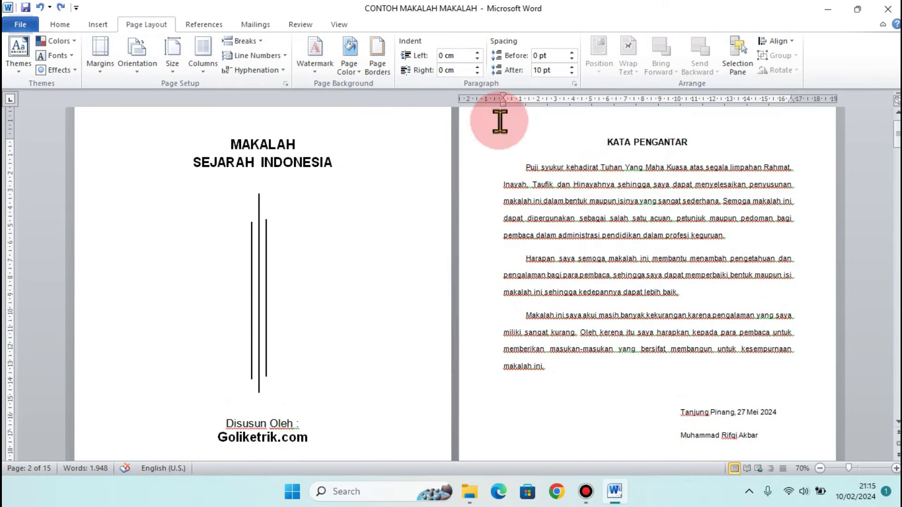
click(99, 26)
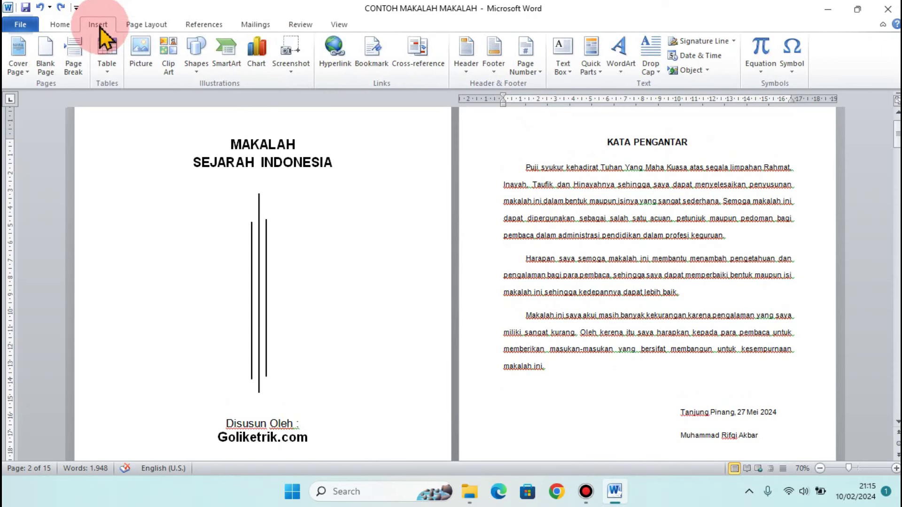
Set the KATA PENGANTAR section's roman page numbering to start at i
click(530, 70)
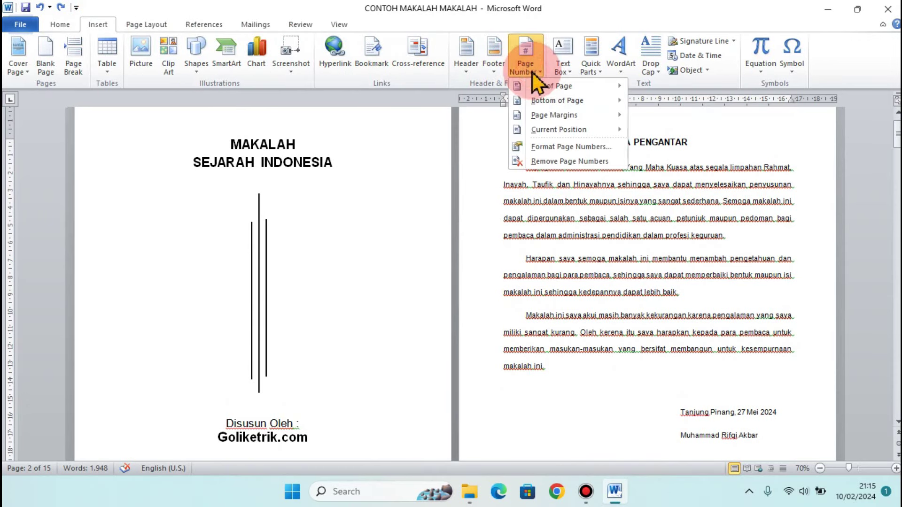
click(563, 148)
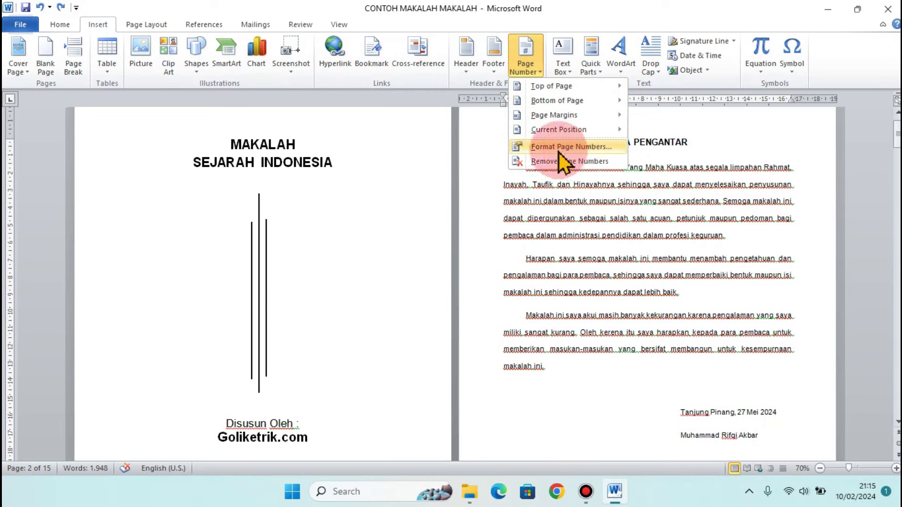
click(484, 131)
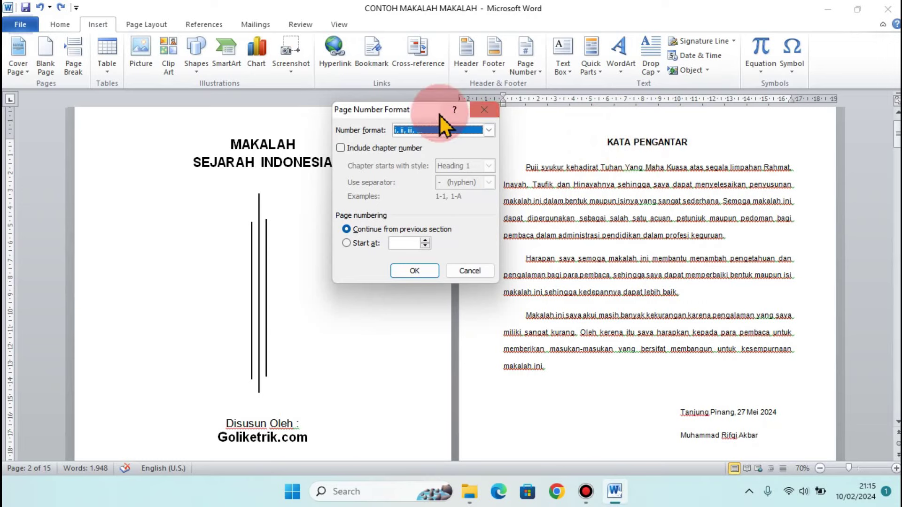
drag(428, 113, 523, 118)
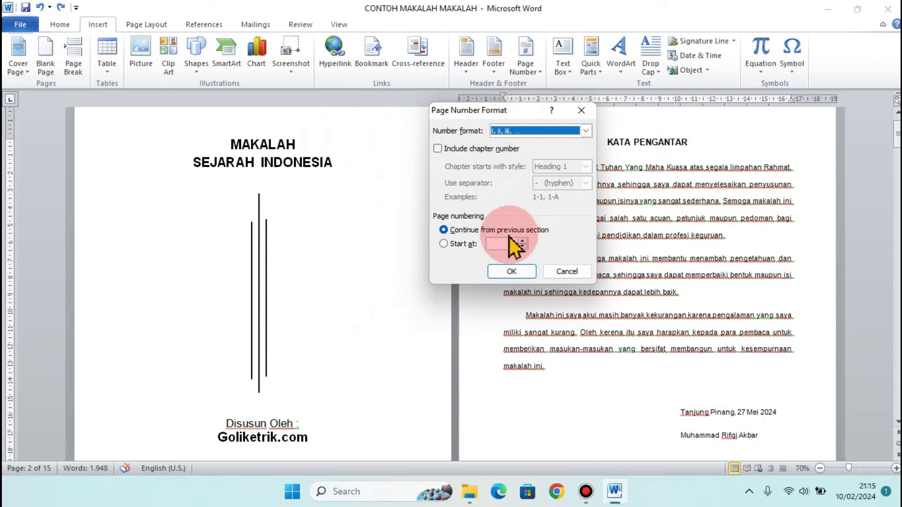
click(444, 244)
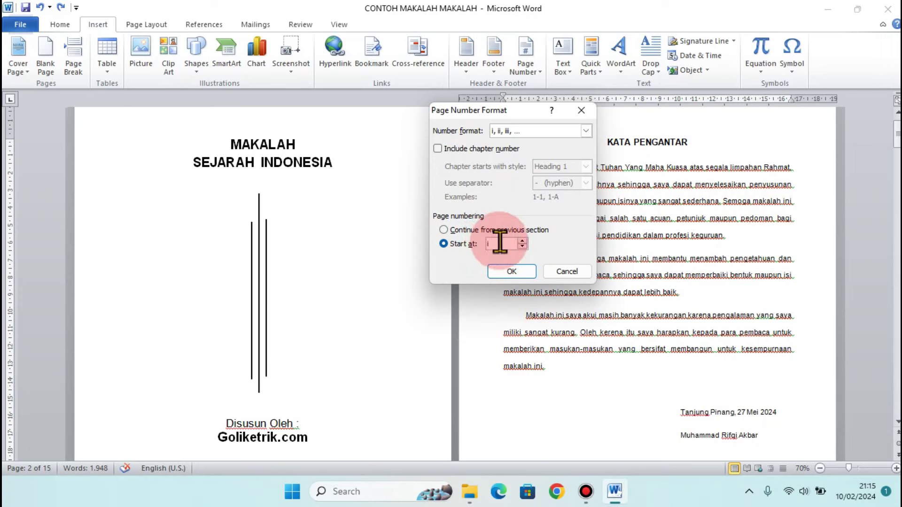
click(512, 272)
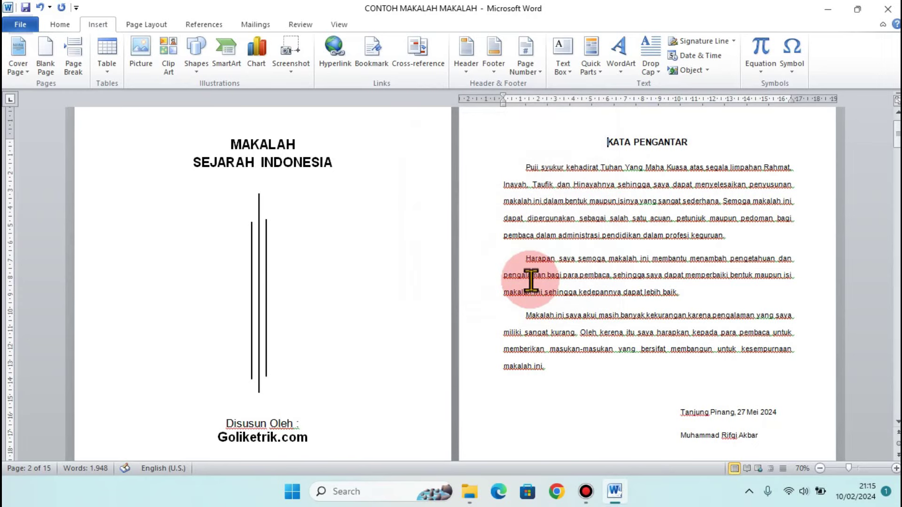
scroll(531, 277, down, 1)
scroll(531, 279, down, 2)
scroll(532, 280, down, 2)
scroll(559, 278, down, 1)
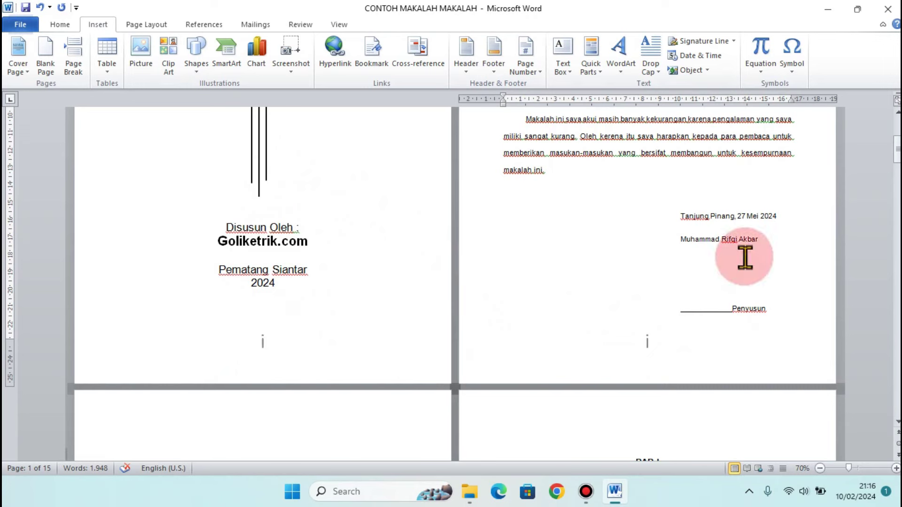
scroll(728, 261, up, 1)
scroll(705, 287, down, 3)
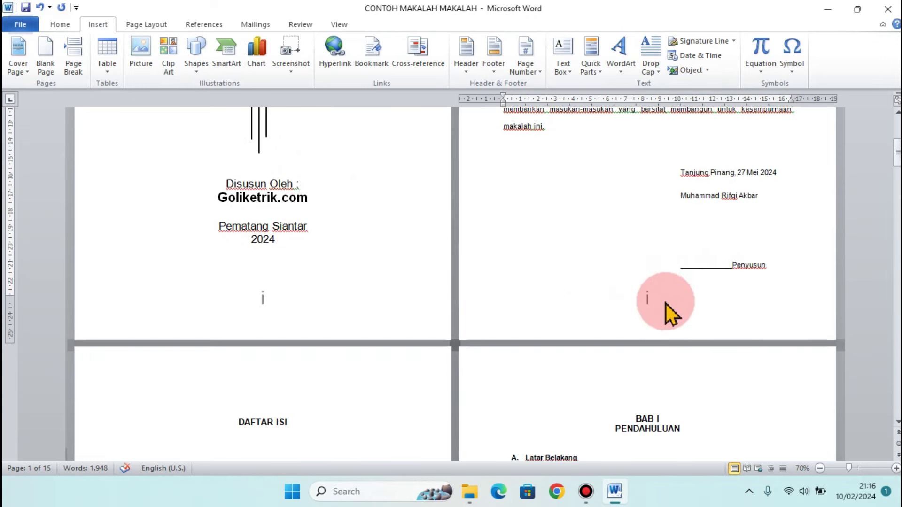
scroll(647, 288, down, 1)
scroll(647, 287, up, 1)
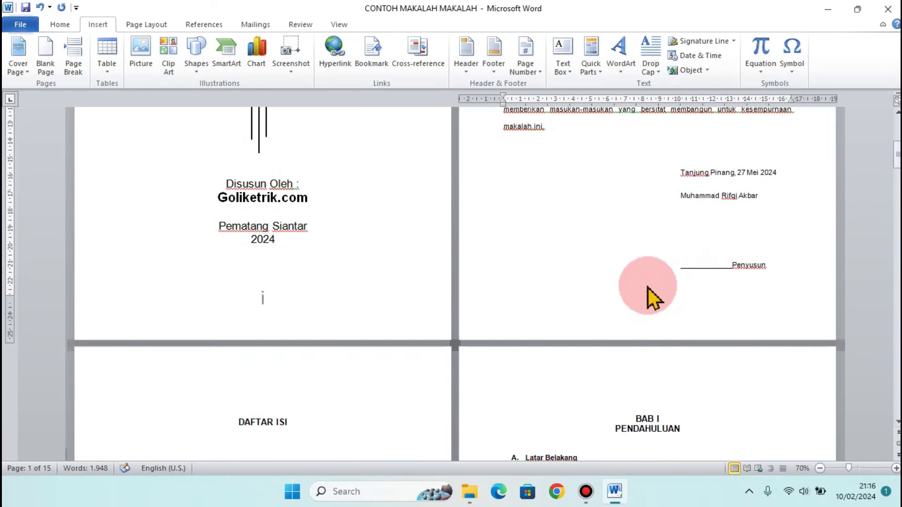
scroll(648, 287, up, 1)
scroll(676, 296, up, 7)
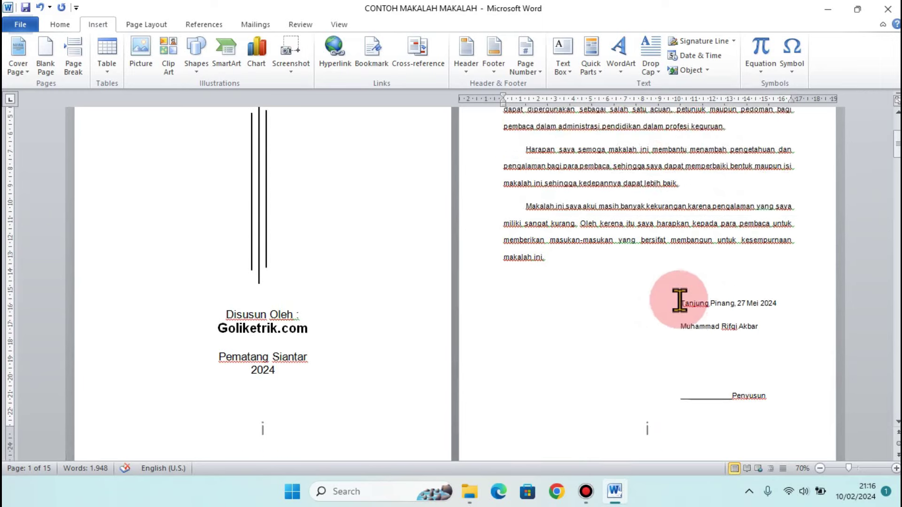
scroll(670, 292, up, 3)
click(620, 200)
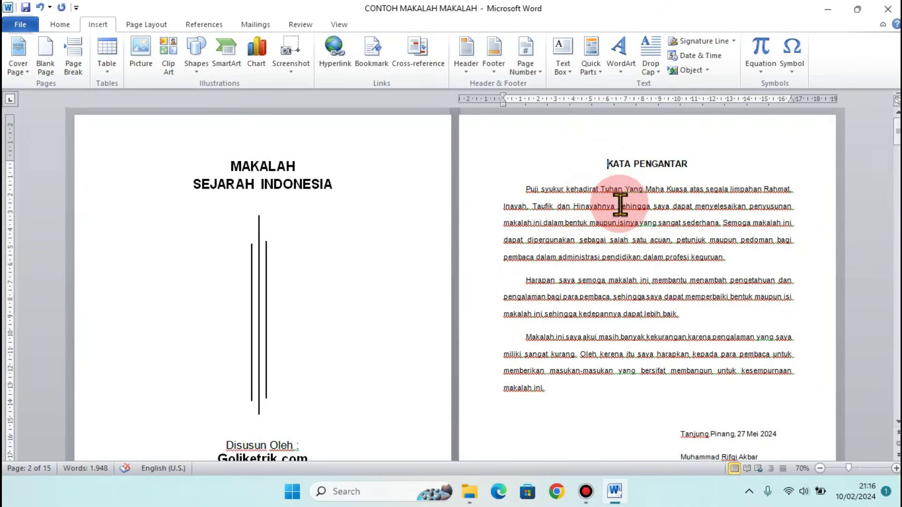
click(229, 165)
scroll(262, 195, down, 4)
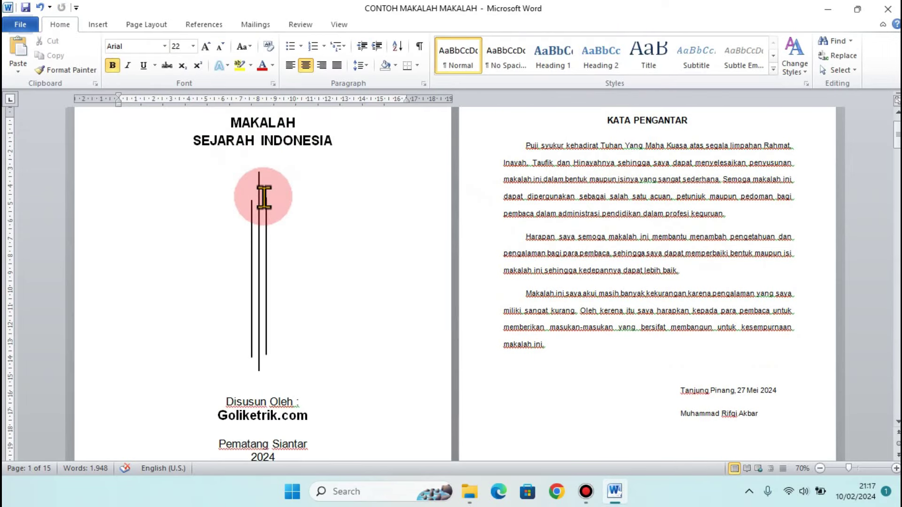
scroll(262, 197, up, 3)
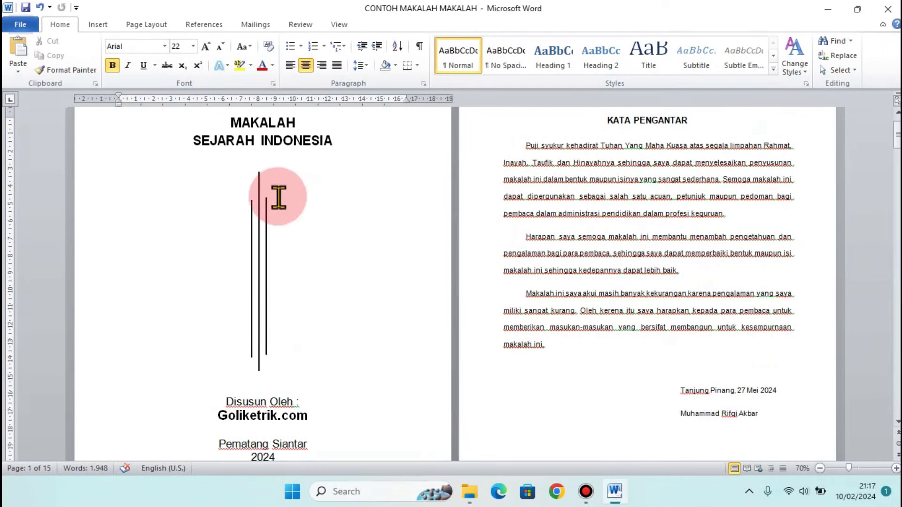
Edit the footer and turn on Different First Page for the cover
click(111, 20)
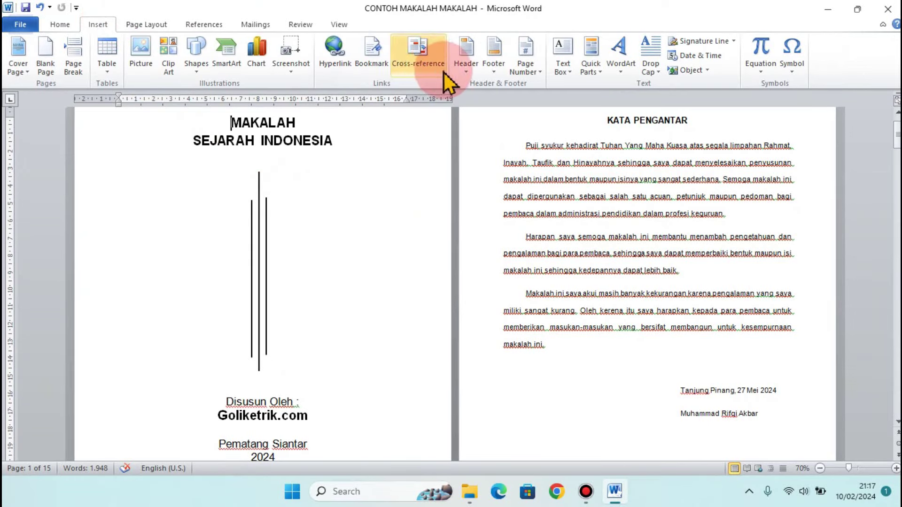
click(490, 75)
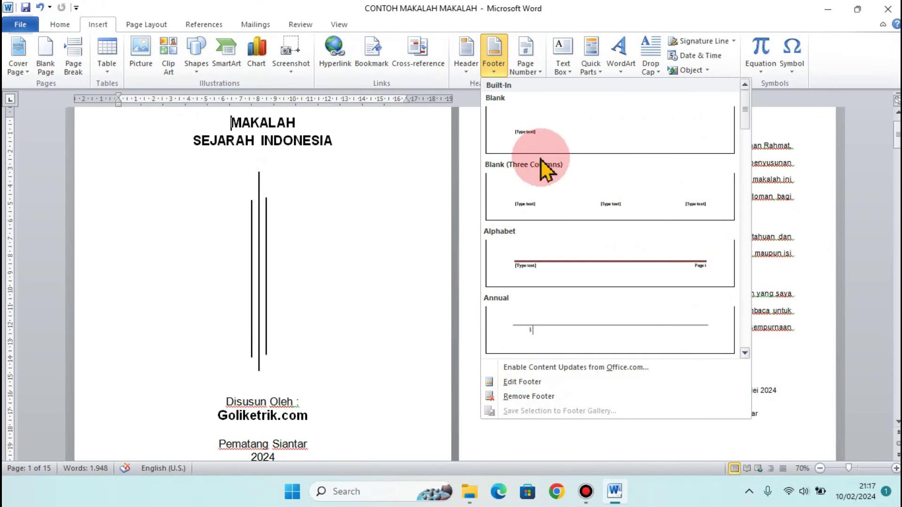
click(564, 383)
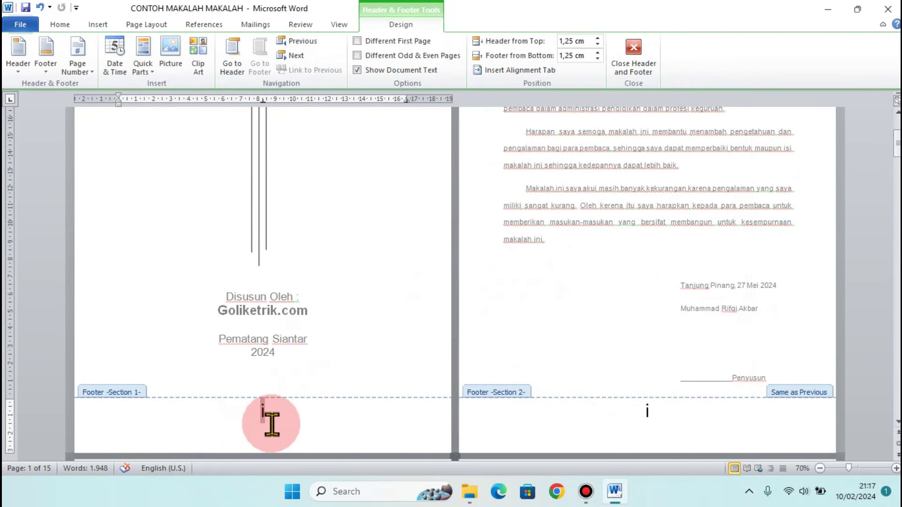
click(377, 42)
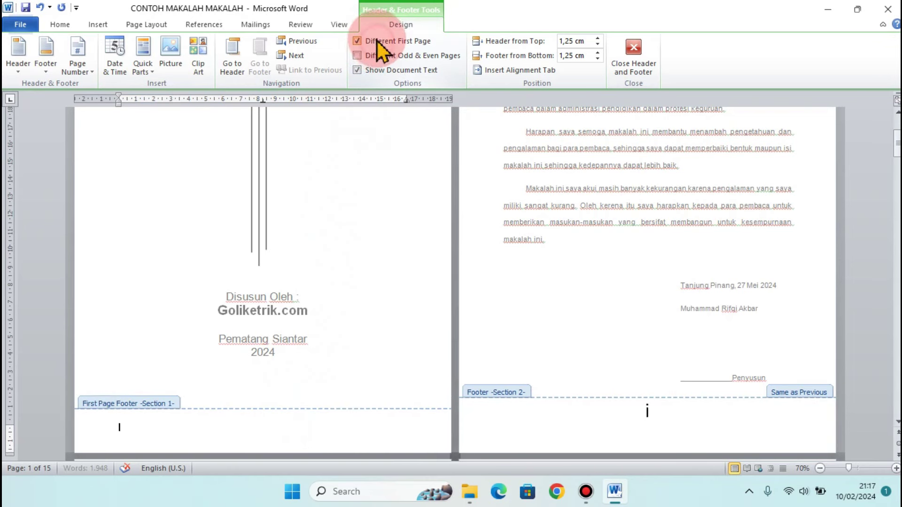
Confirm the cover footer is now empty, then close header and footer editing
scroll(238, 439, up, 1)
scroll(241, 444, up, 6)
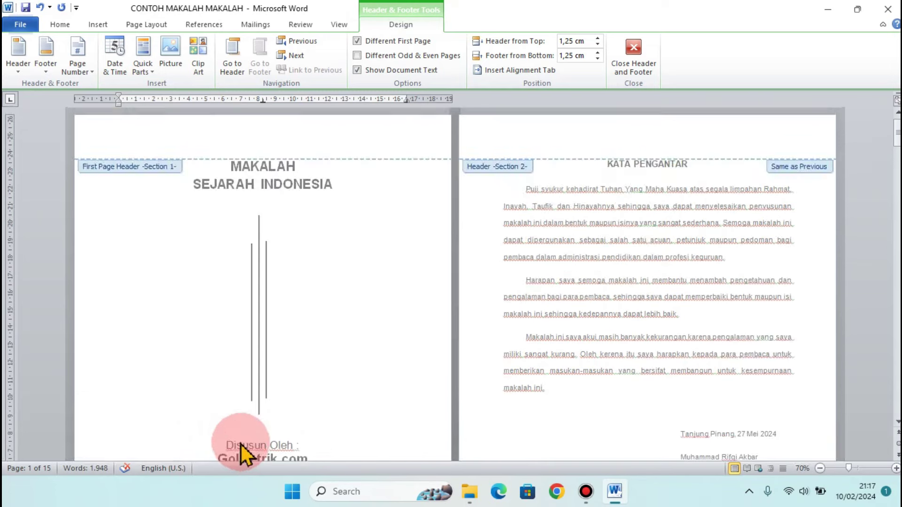
scroll(241, 444, down, 7)
scroll(292, 254, down, 3)
click(296, 278)
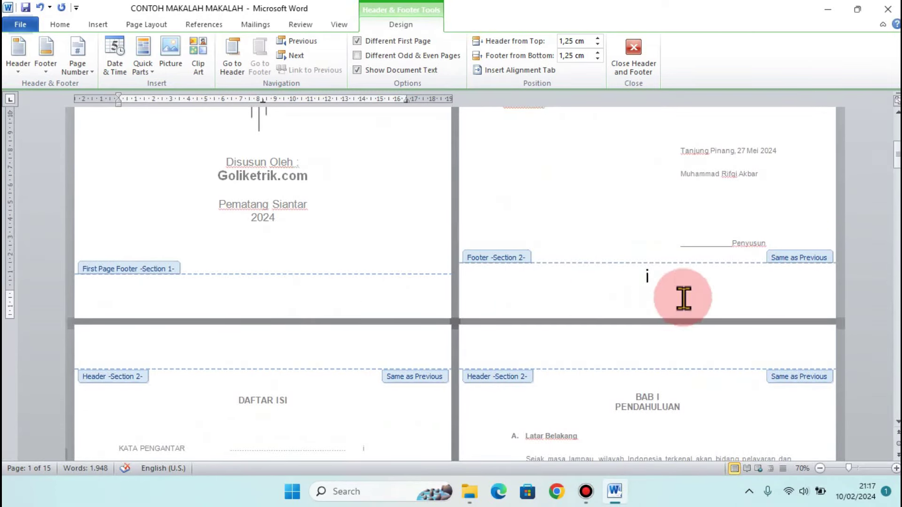
scroll(659, 291, up, 5)
scroll(658, 232, down, 5)
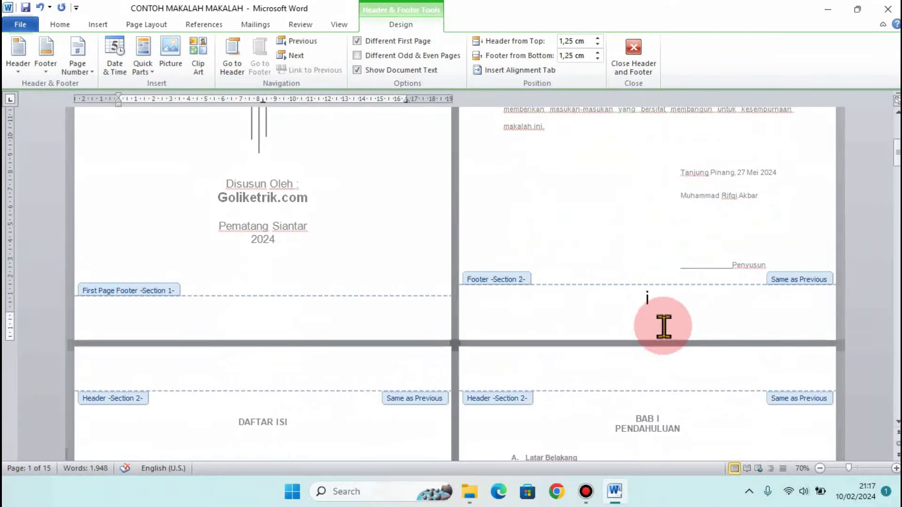
scroll(662, 294, down, 5)
scroll(332, 343, down, 2)
scroll(315, 329, up, 2)
scroll(653, 282, up, 2)
scroll(517, 319, down, 2)
scroll(357, 357, down, 3)
scroll(580, 323, up, 5)
scroll(594, 311, up, 5)
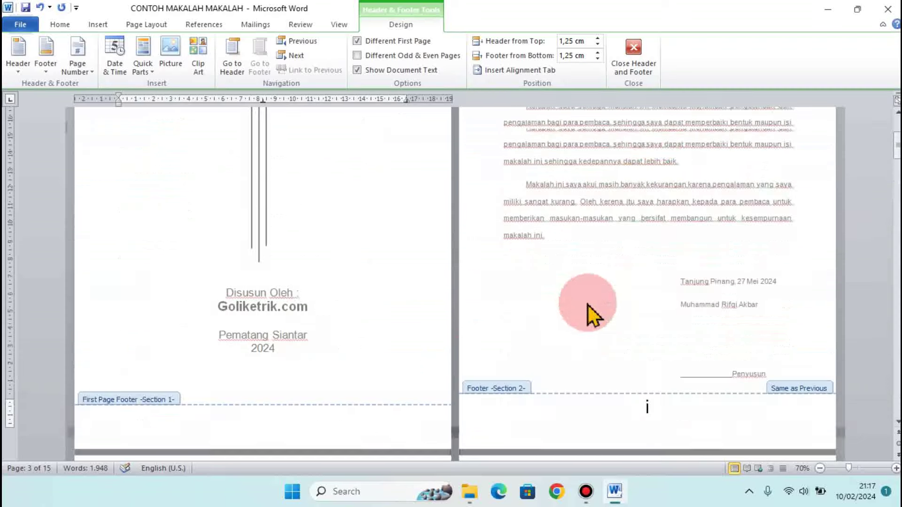
click(636, 50)
scroll(540, 320, up, 1)
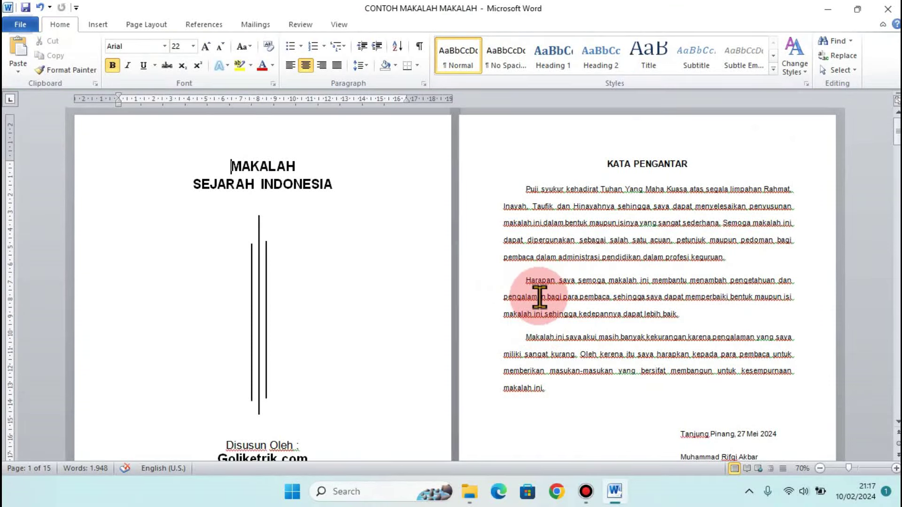
Scroll past Daftar Isi and place the cursor before the BAB I PENDAHULUAN heading
scroll(539, 299, down, 3)
scroll(543, 304, up, 3)
scroll(543, 306, down, 4)
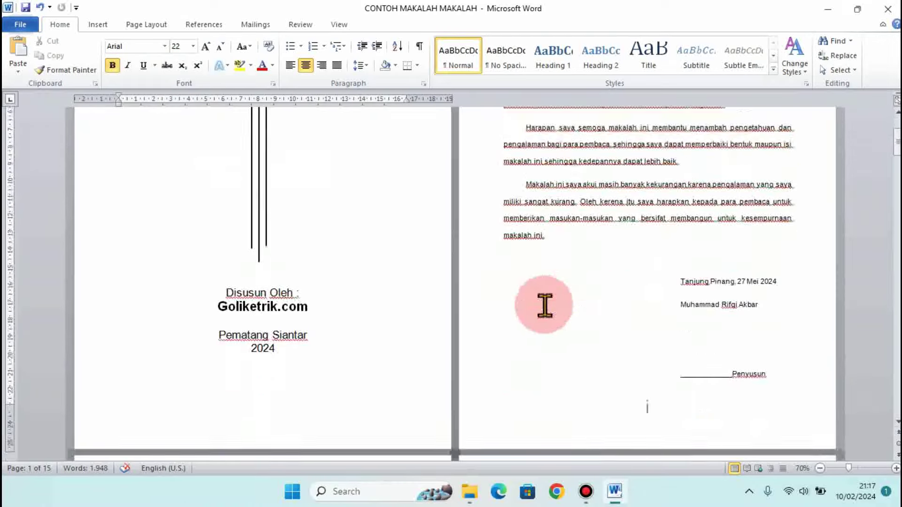
scroll(564, 329, up, 3)
scroll(657, 258, down, 2)
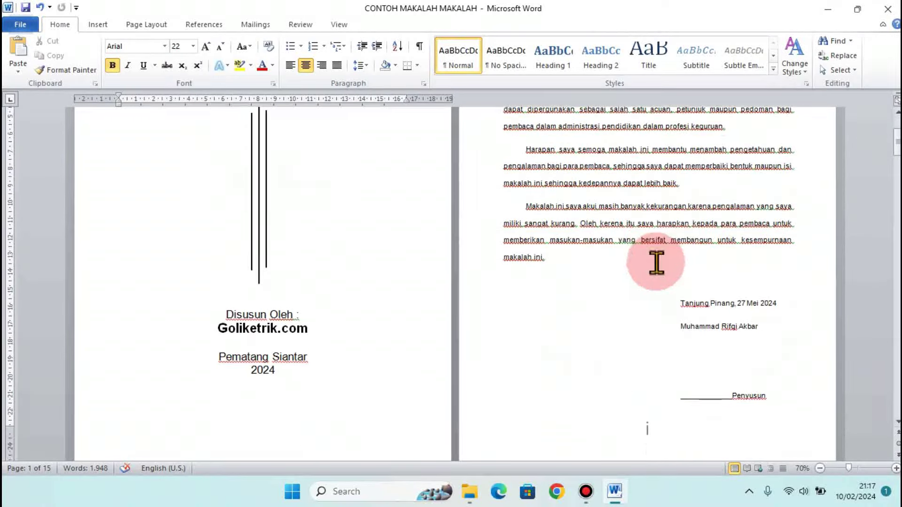
scroll(376, 365, down, 7)
scroll(383, 329, down, 5)
scroll(383, 368, down, 2)
scroll(296, 423, up, 3)
scroll(535, 374, up, 5)
scroll(539, 376, up, 5)
scroll(551, 375, up, 2)
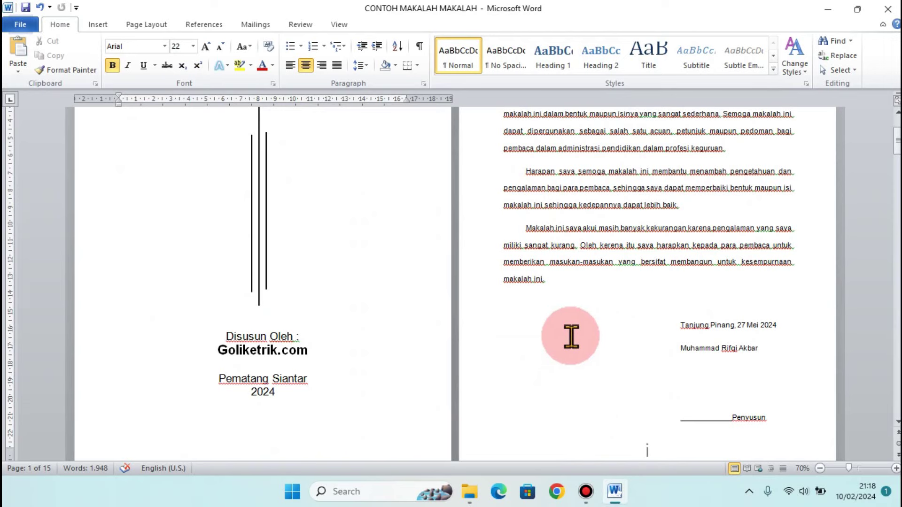
scroll(568, 313, down, 3)
scroll(568, 316, down, 2)
scroll(569, 315, down, 4)
scroll(567, 311, down, 3)
scroll(566, 311, down, 3)
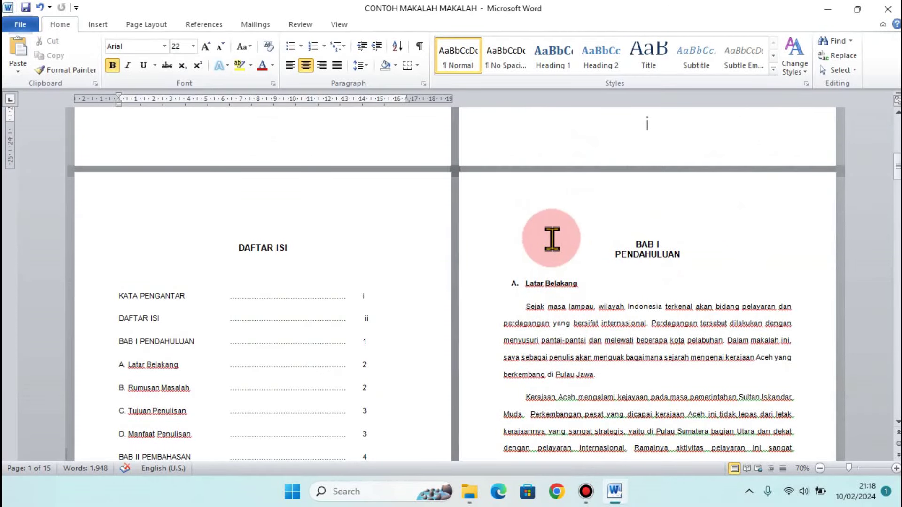
click(632, 244)
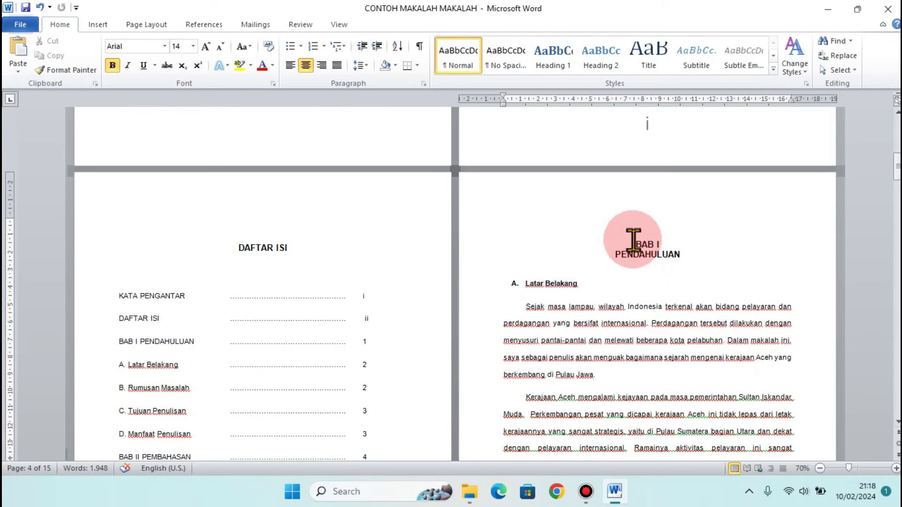
scroll(547, 259, up, 4)
scroll(583, 286, down, 1)
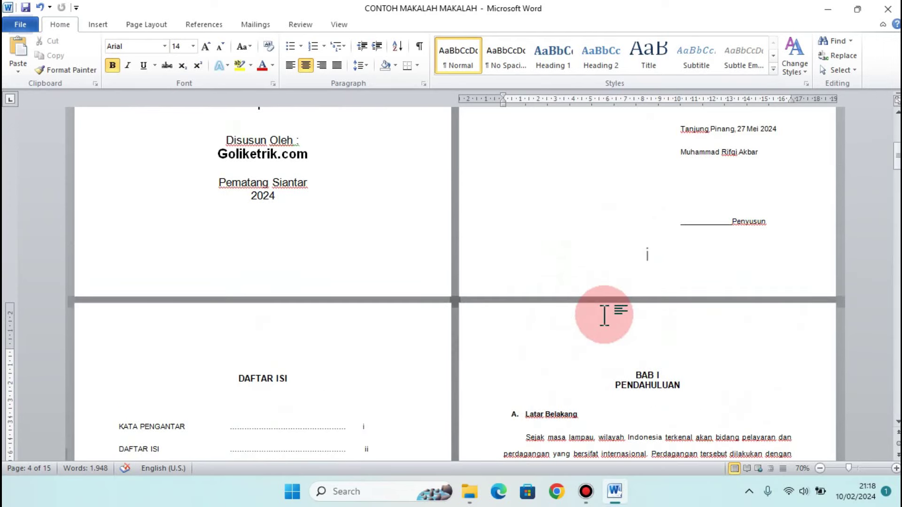
scroll(604, 315, down, 4)
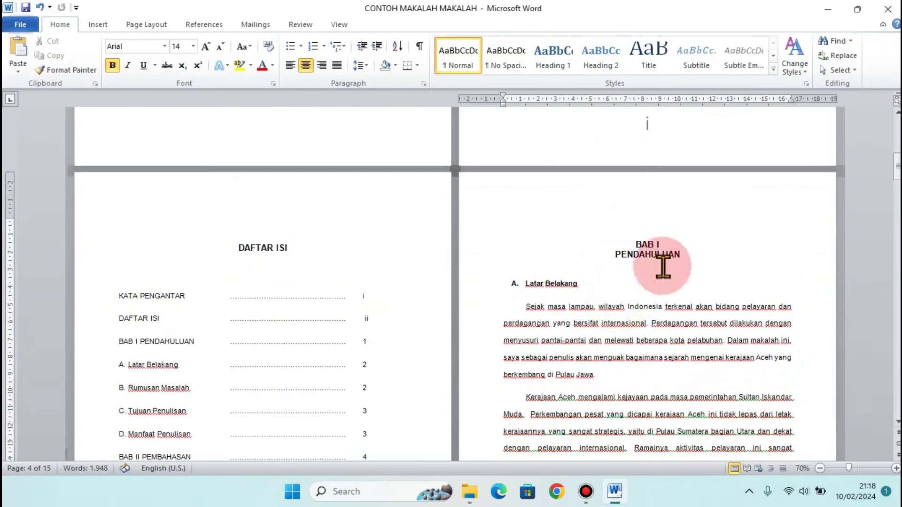
Insert a Next Page section break before BAB I and check the ii and i footers
click(636, 246)
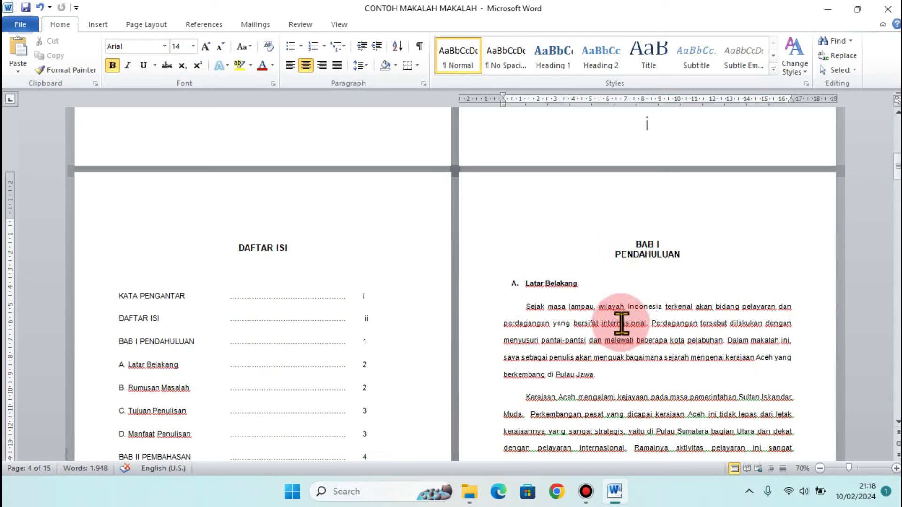
click(170, 28)
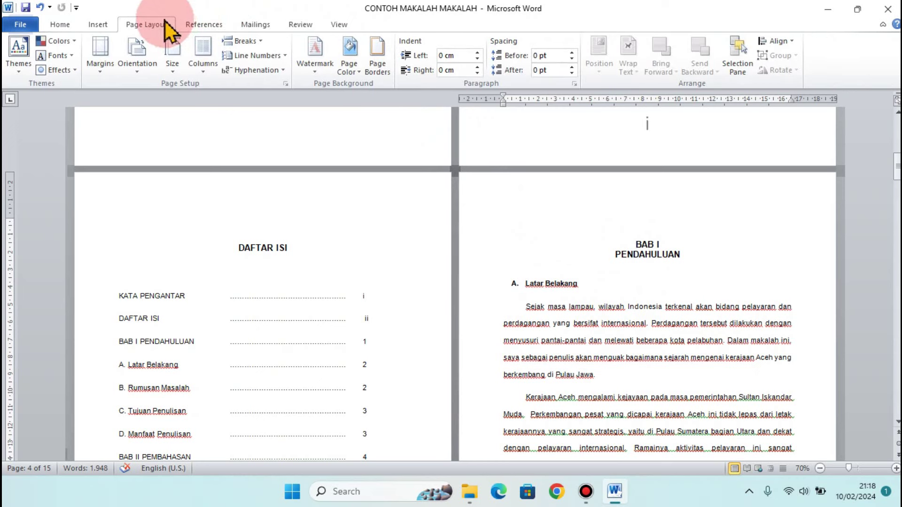
click(250, 43)
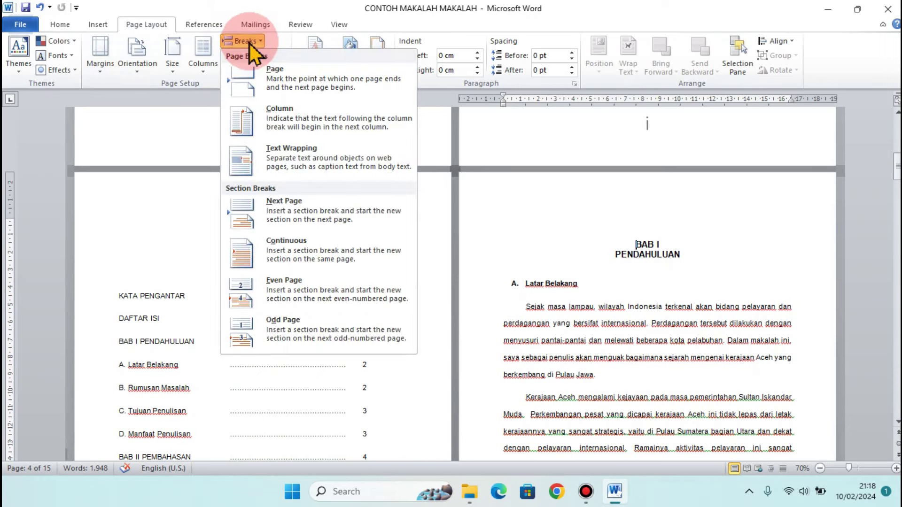
click(321, 218)
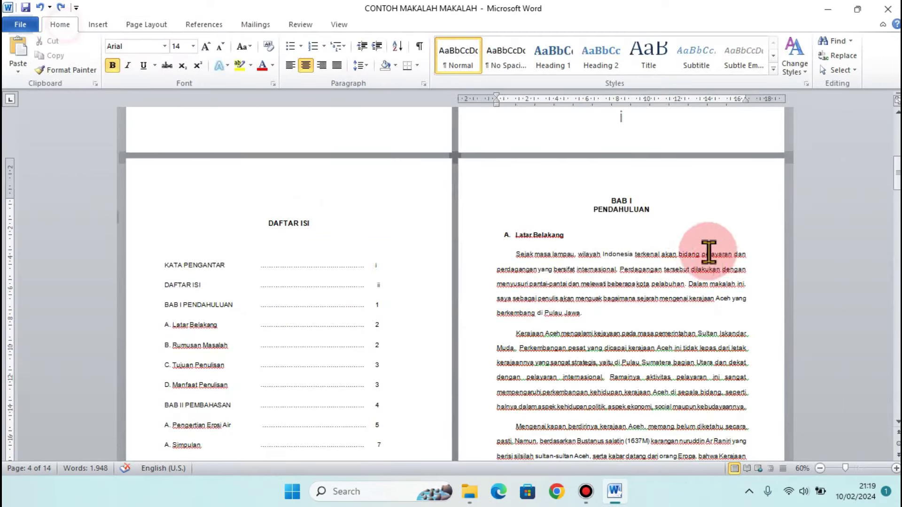
click(601, 195)
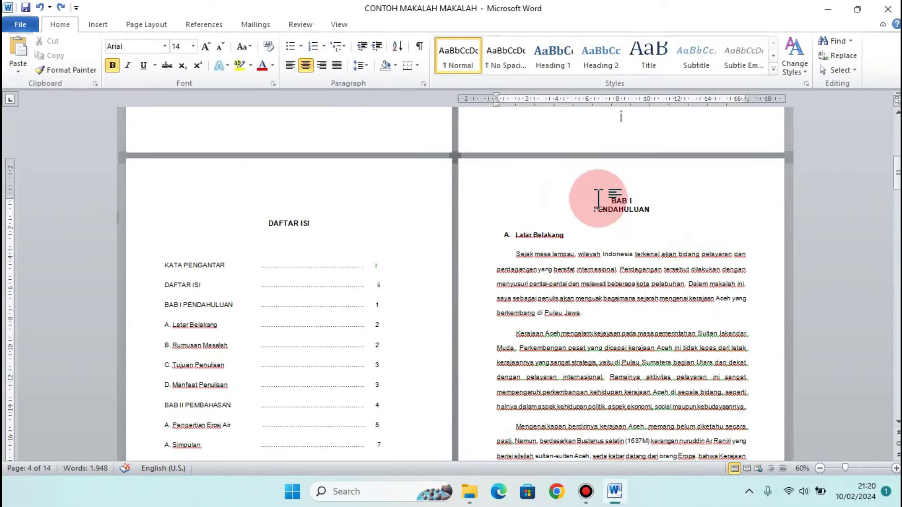
click(171, 28)
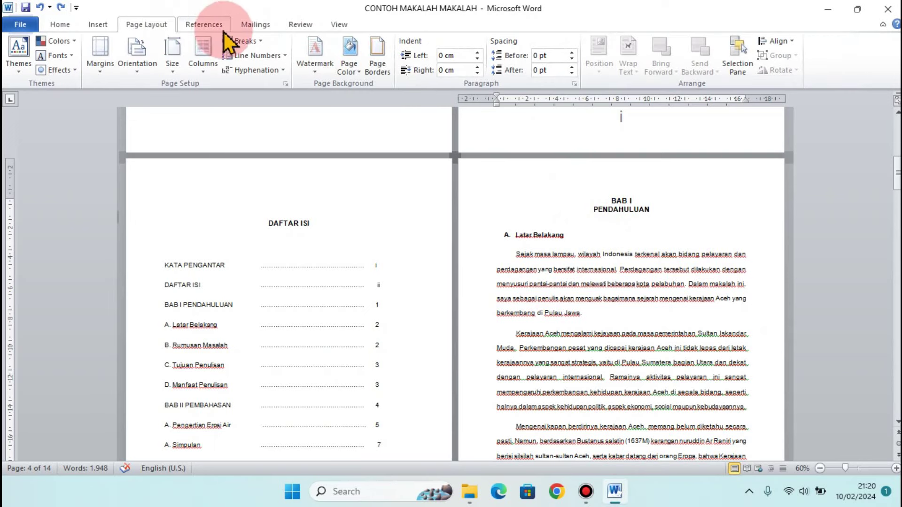
click(242, 41)
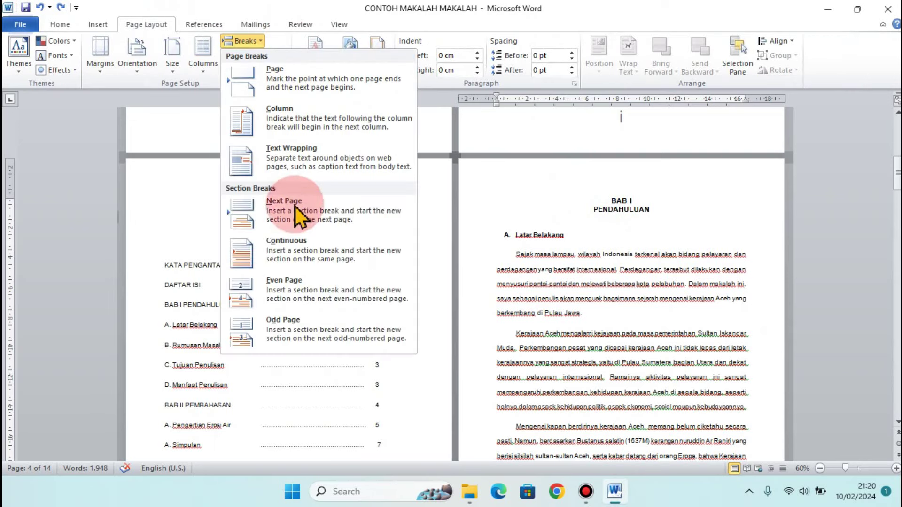
click(311, 219)
click(323, 219)
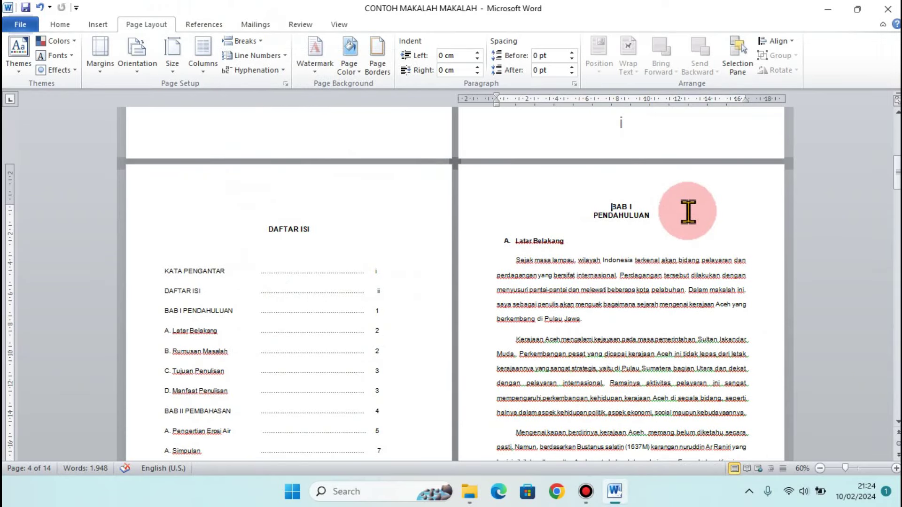
scroll(686, 212, down, 2)
scroll(690, 203, down, 3)
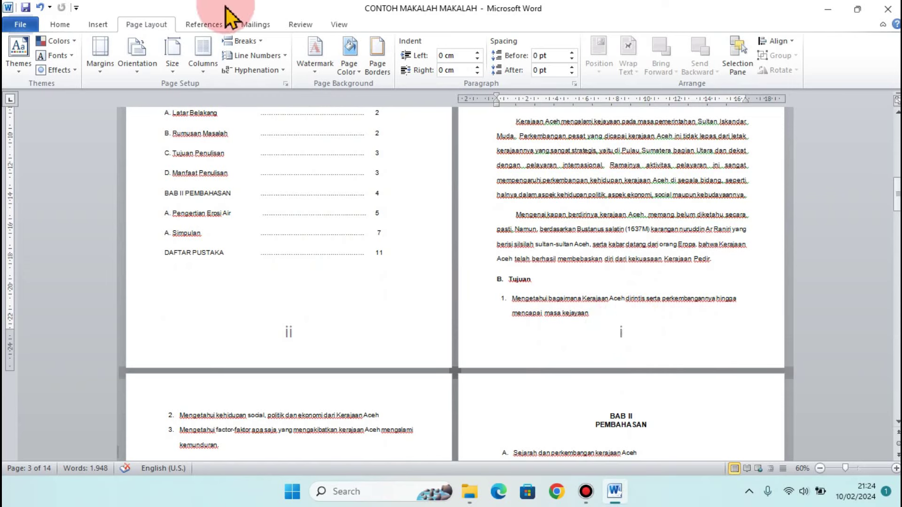
In the BAB I footer, format page numbers as arabic 1, 2, 3 starting at 1
click(98, 24)
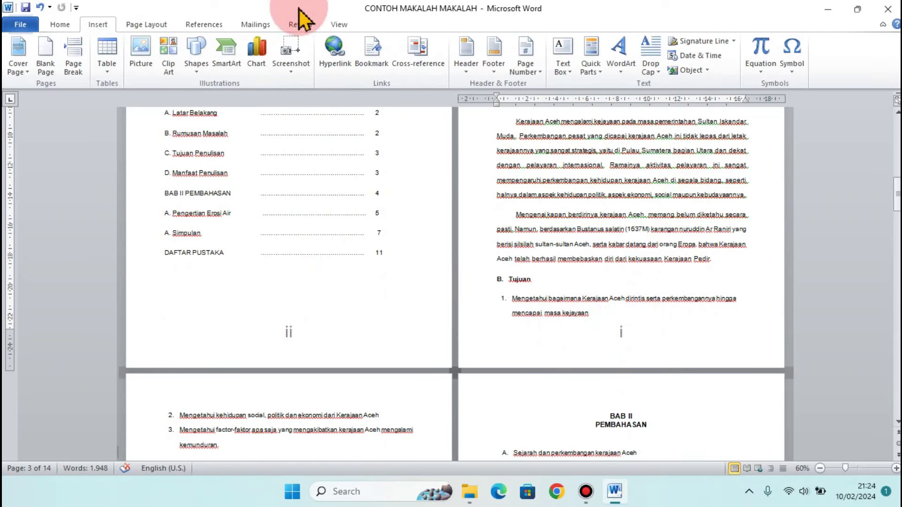
click(496, 59)
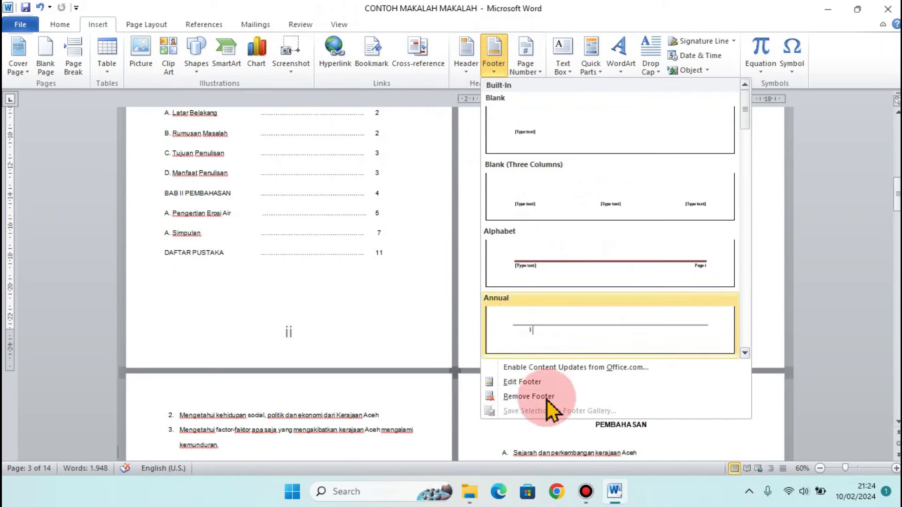
click(545, 385)
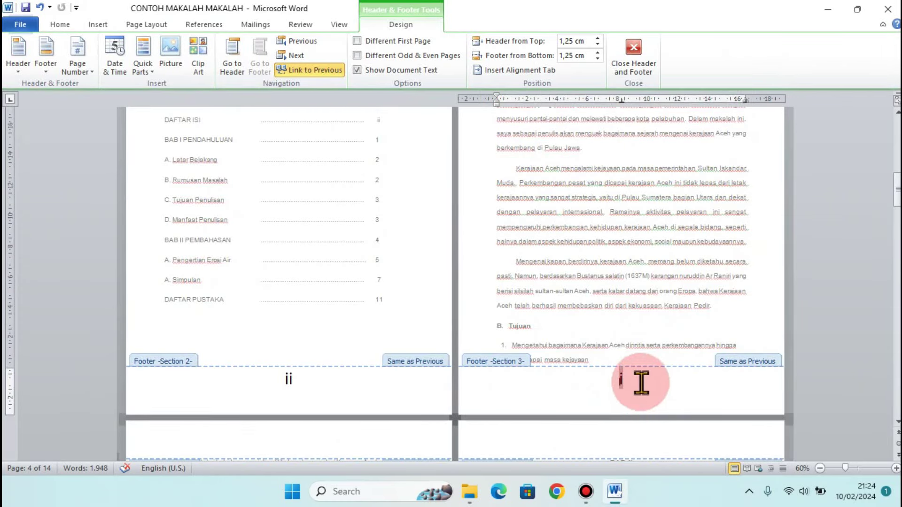
click(78, 70)
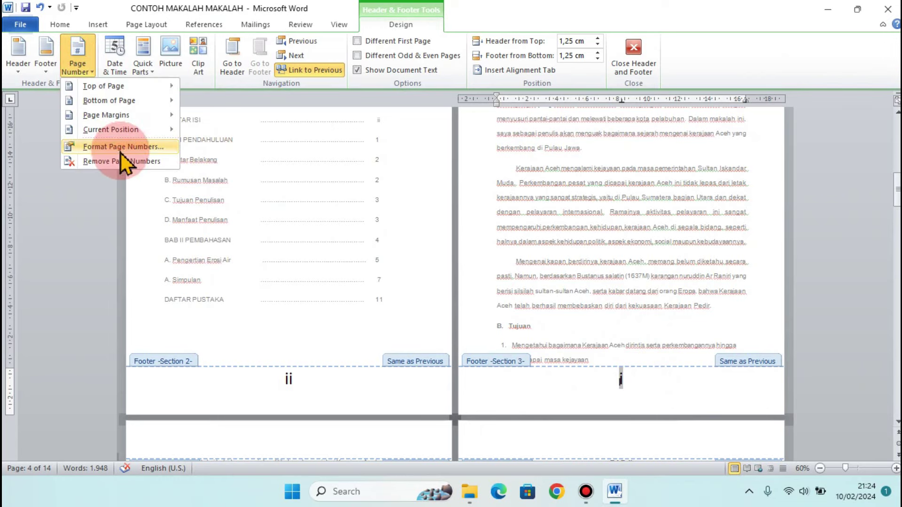
click(120, 147)
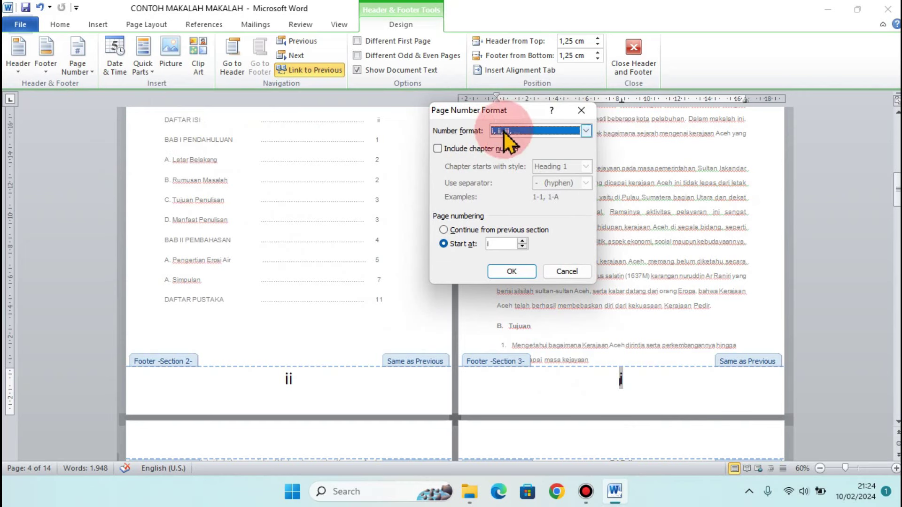
click(521, 133)
click(508, 143)
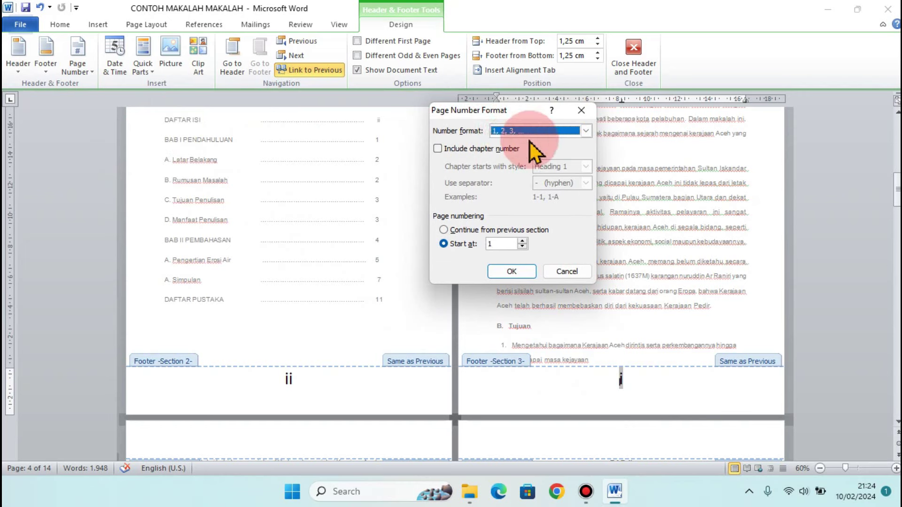
click(509, 276)
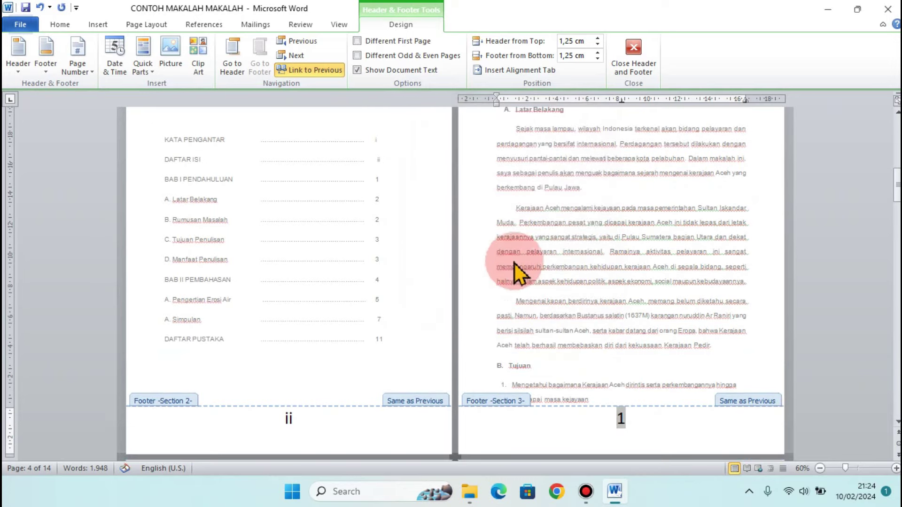
Scroll down through the later pages to confirm the numbering continues to 8 and 9
scroll(514, 263, down, 1)
scroll(631, 342, down, 1)
scroll(630, 318, down, 4)
scroll(467, 346, down, 5)
scroll(371, 376, down, 1)
scroll(678, 272, down, 3)
scroll(680, 272, down, 3)
scroll(682, 273, down, 3)
scroll(676, 282, down, 4)
scroll(662, 284, down, 6)
scroll(655, 282, down, 4)
scroll(652, 280, down, 7)
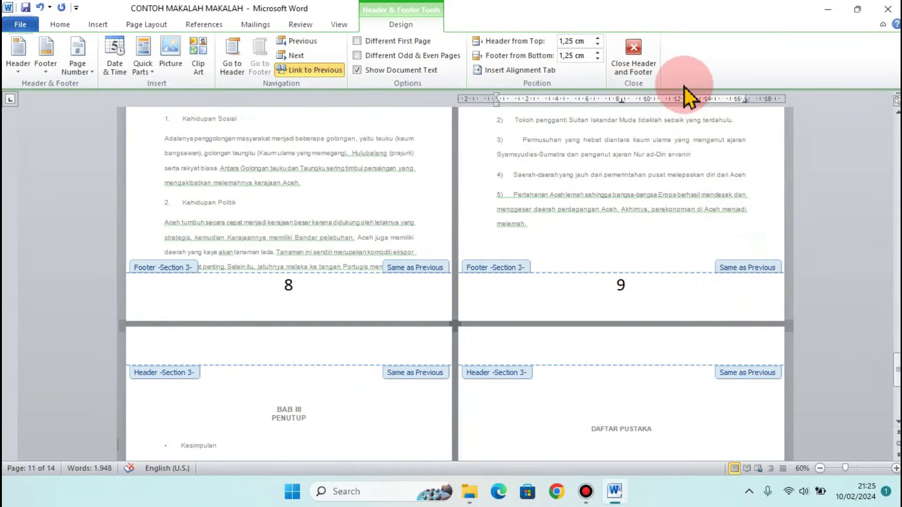
Exit footer editing and review the unnumbered cover and roman-numbered KATA PENGANTAR pages
click(642, 47)
scroll(663, 240, up, 5)
scroll(662, 241, up, 3)
scroll(665, 241, down, 4)
scroll(667, 243, down, 3)
scroll(667, 243, up, 3)
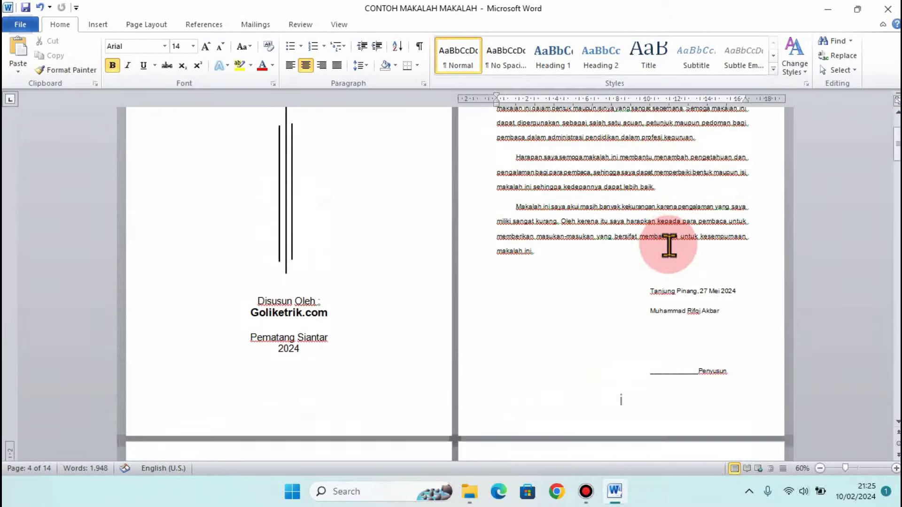
scroll(663, 241, up, 2)
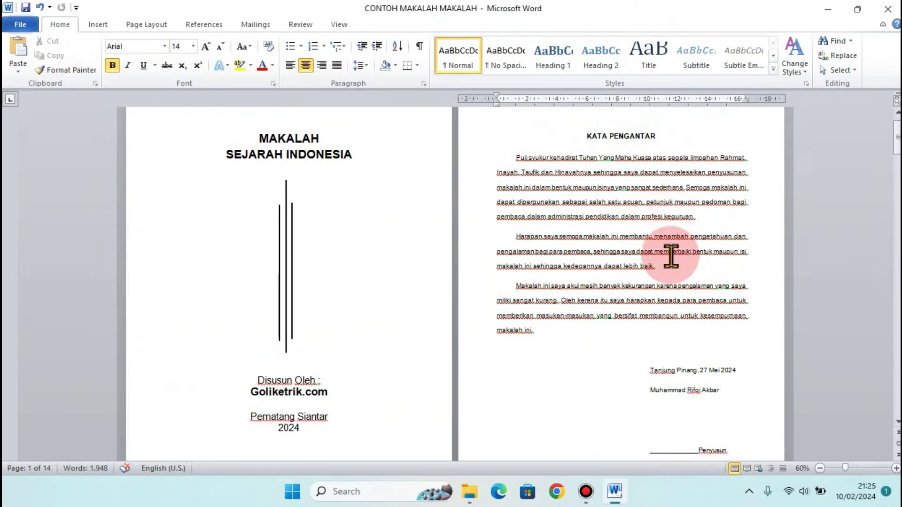
scroll(625, 329, down, 6)
scroll(632, 339, up, 5)
scroll(629, 343, down, 2)
scroll(629, 342, up, 2)
scroll(358, 161, up, 1)
scroll(329, 282, up, 1)
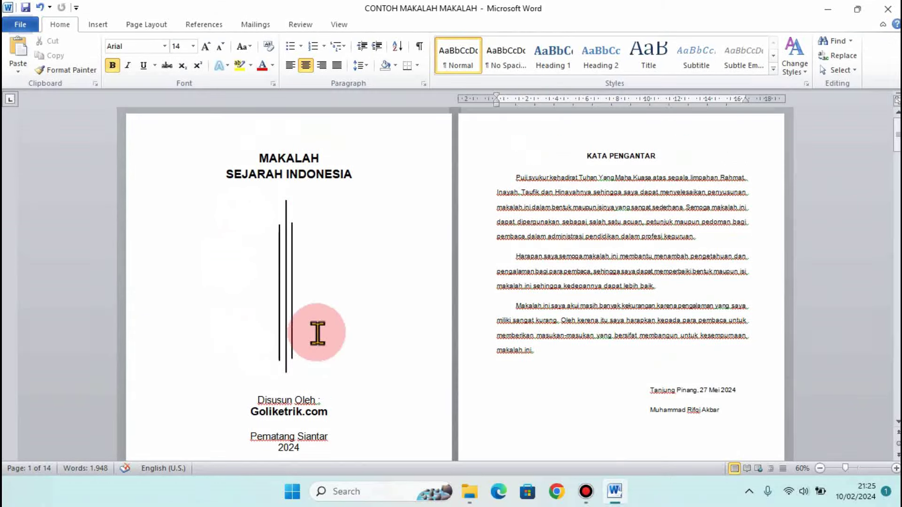
scroll(317, 325, down, 3)
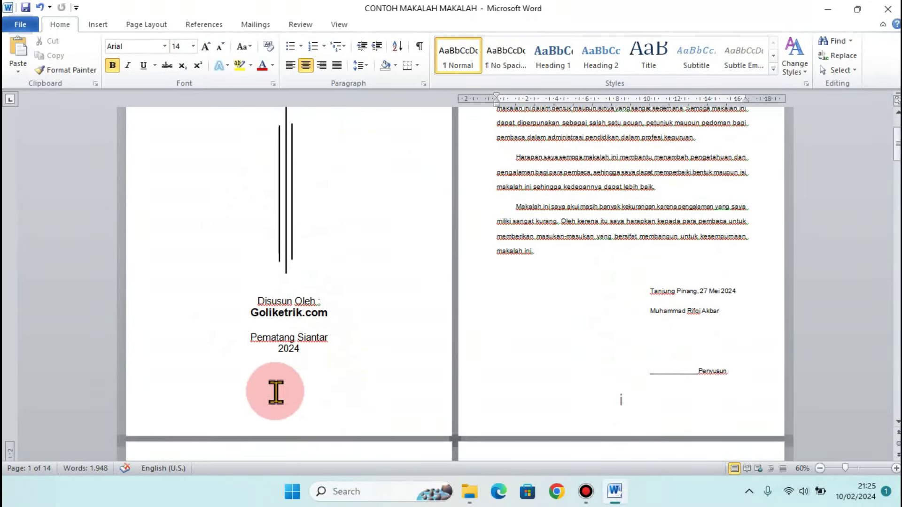
scroll(682, 331, up, 3)
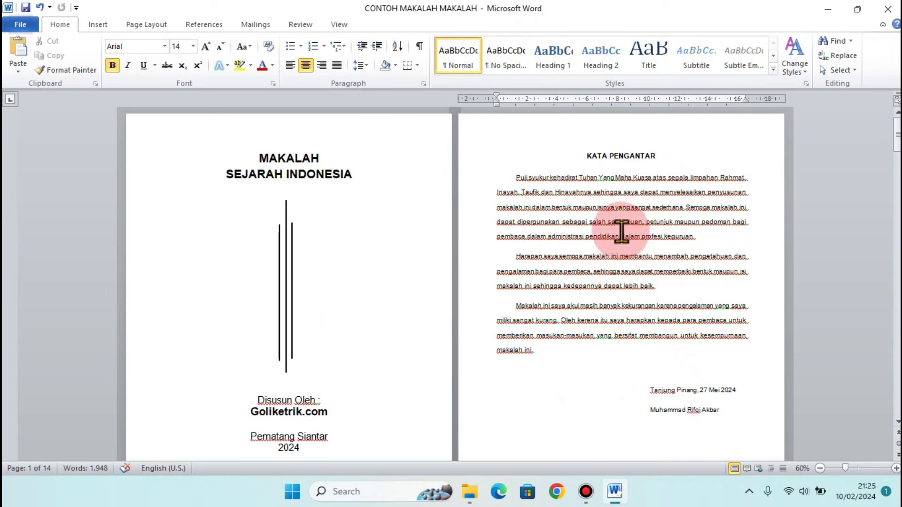
click(260, 158)
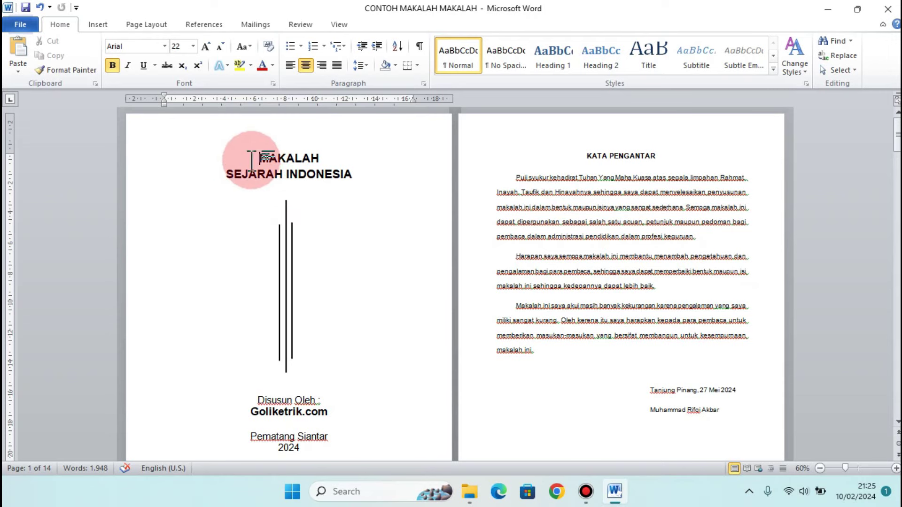
click(99, 26)
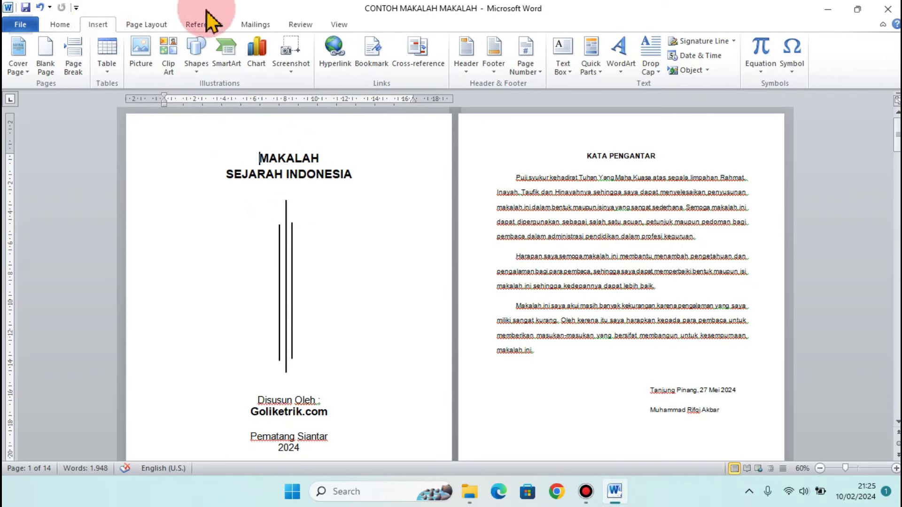
click(507, 67)
click(517, 71)
mouse_move(556, 100)
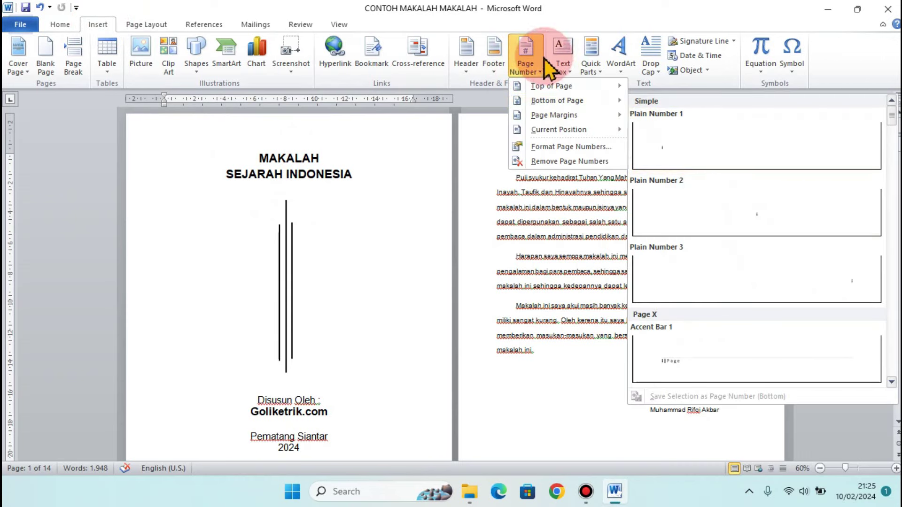
click(484, 97)
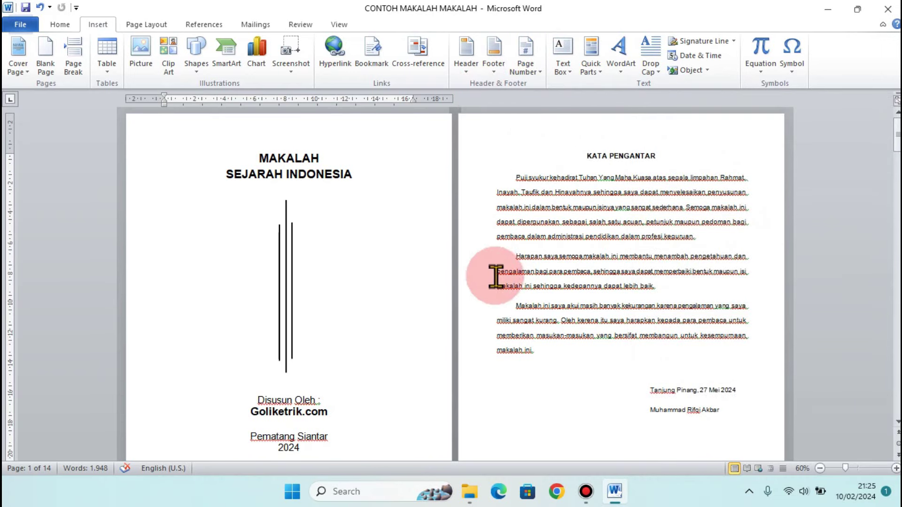
scroll(493, 276, down, 3)
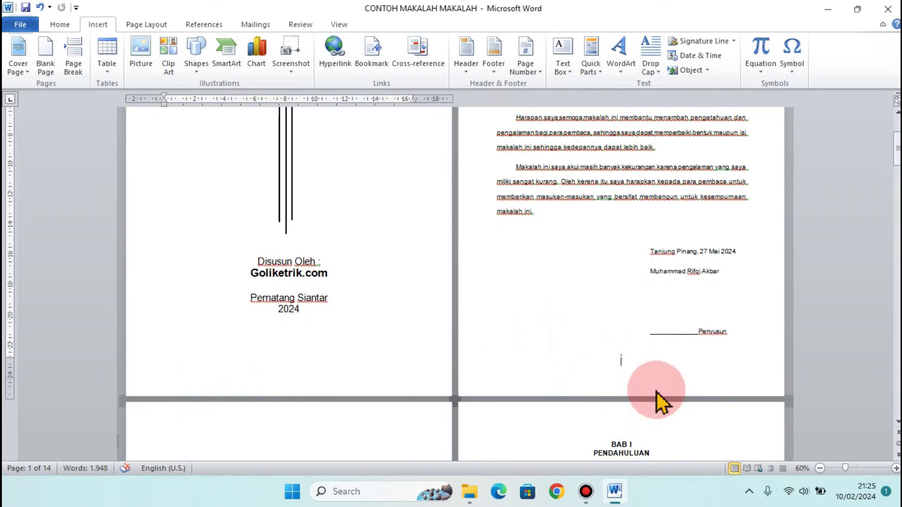
scroll(655, 394, up, 3)
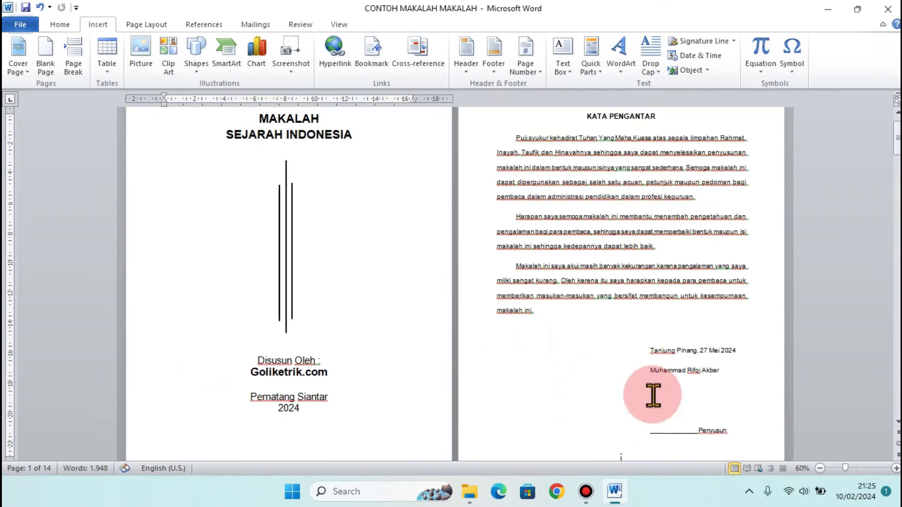
scroll(594, 237, up, 1)
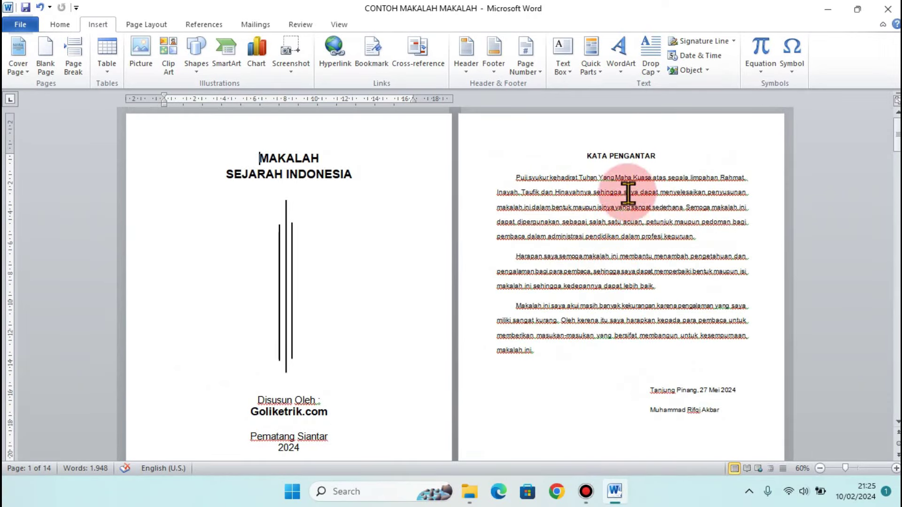
click(586, 155)
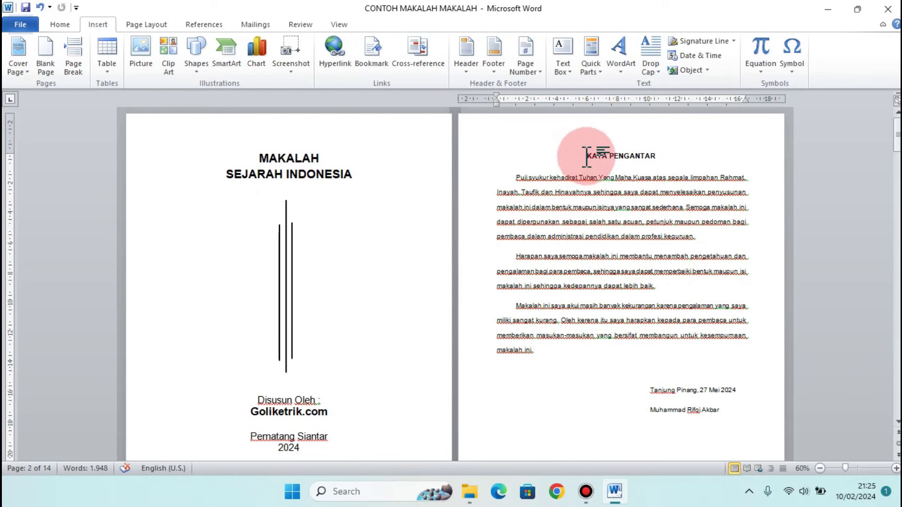
click(146, 26)
click(241, 41)
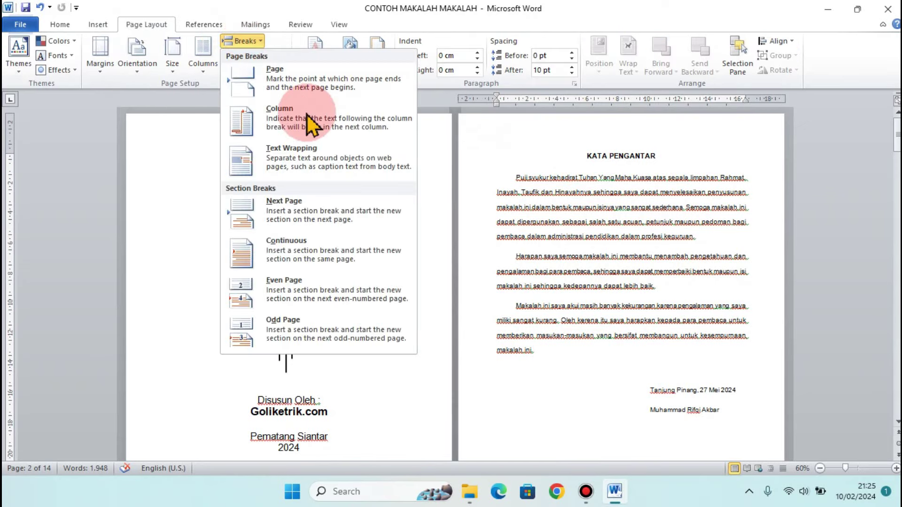
click(610, 253)
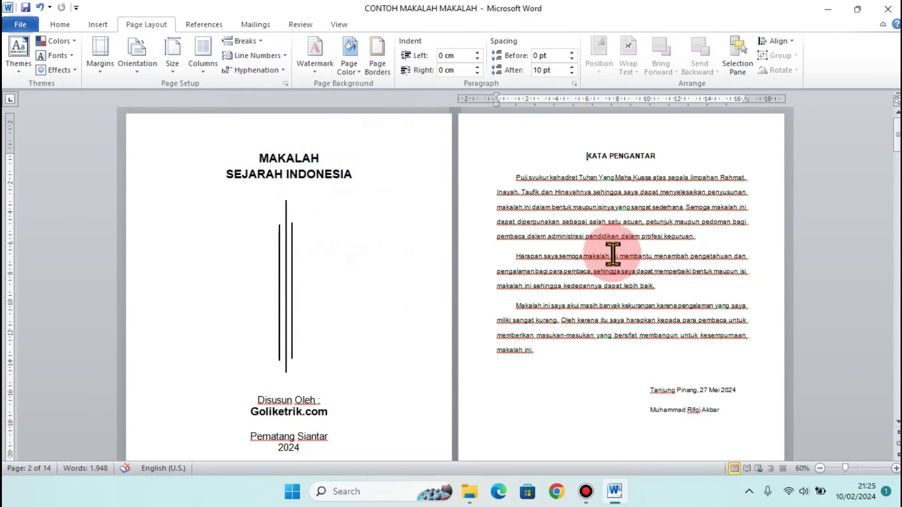